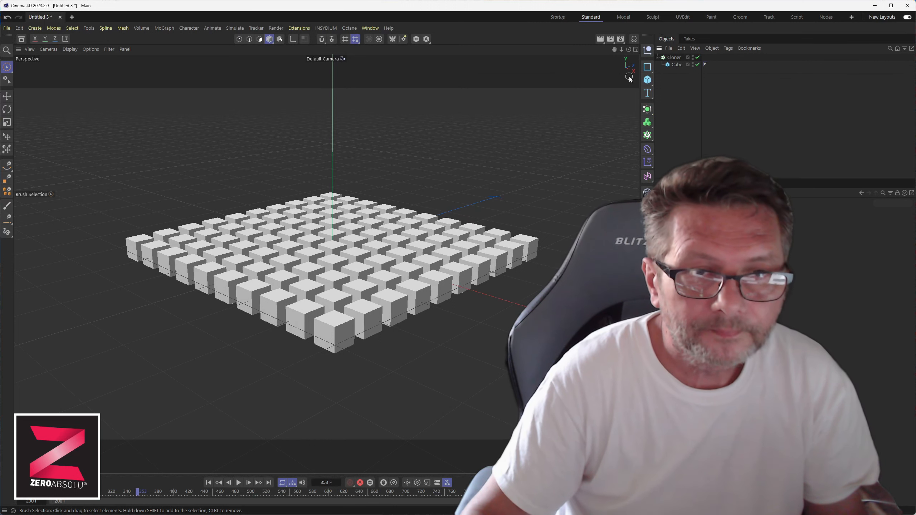
Select the Cloner and add a Sound effector to it.
left_click(675, 66)
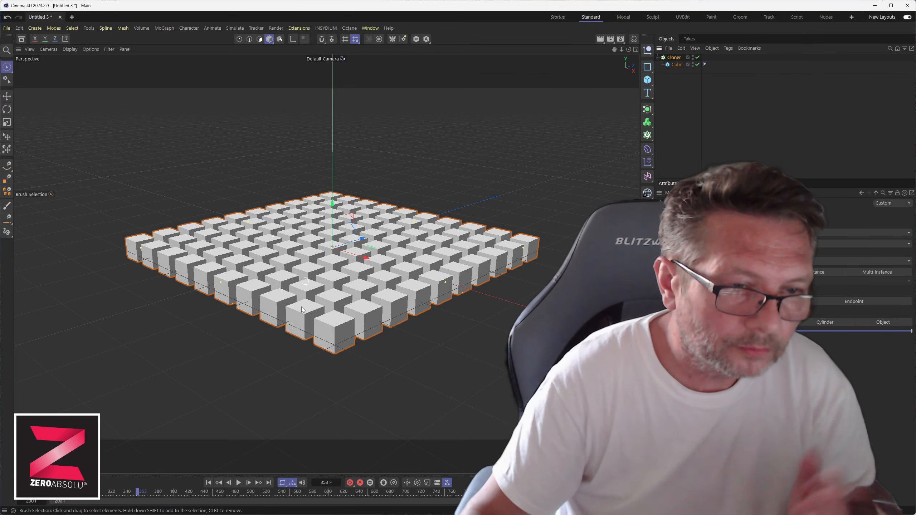
left_click(164, 27)
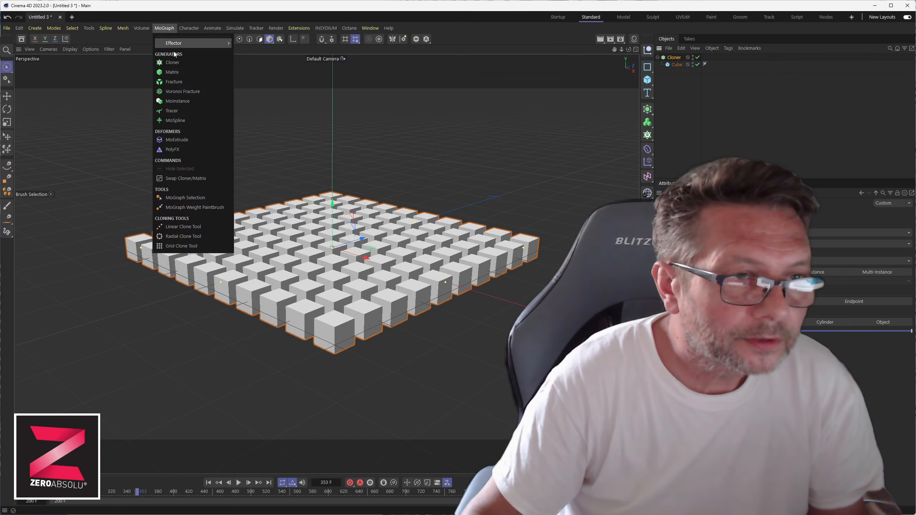
mouse_move(186, 43)
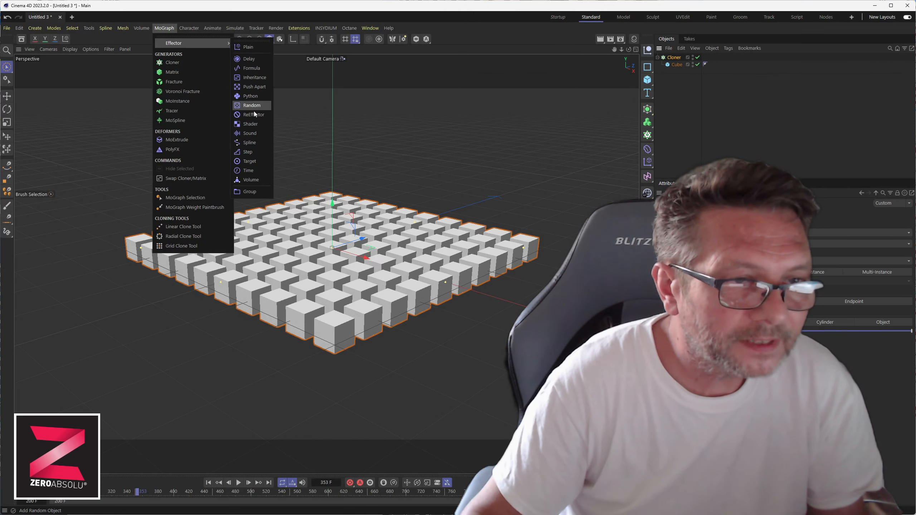
left_click(255, 134)
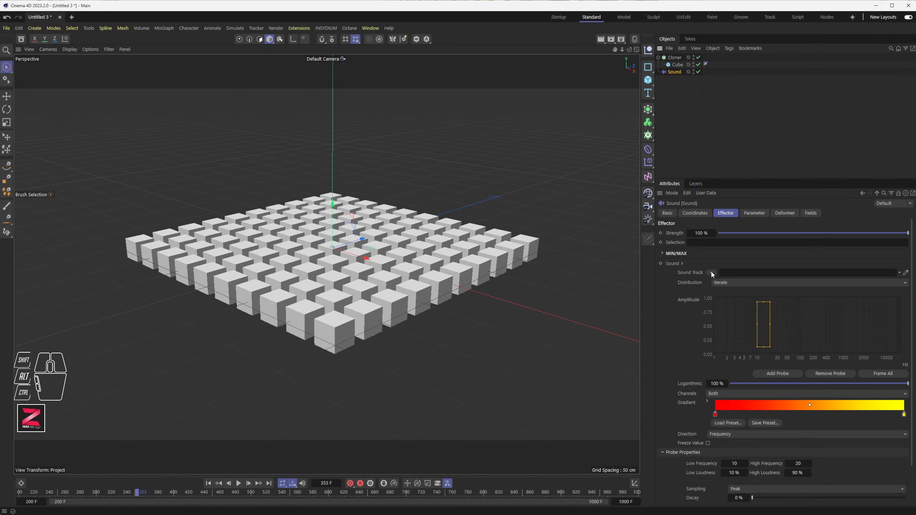
Load boom02_V03(6-4).mp3 from the Sound_Effector_01 folder as the Sound effector's sound track.
left_click(711, 272)
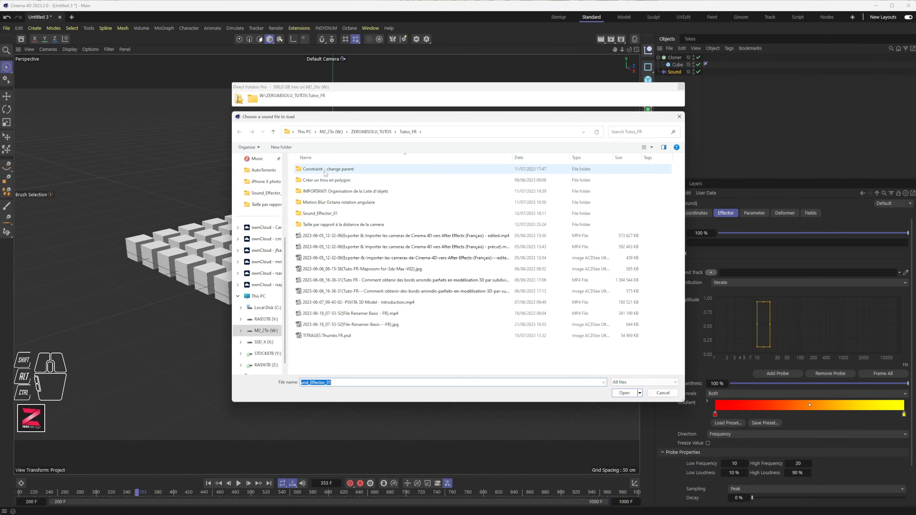
double_click(320, 213)
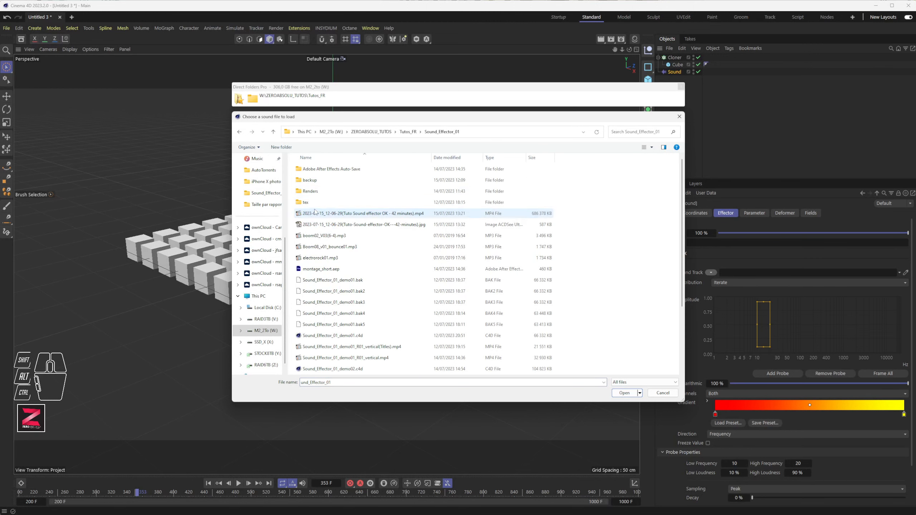
double_click(325, 235)
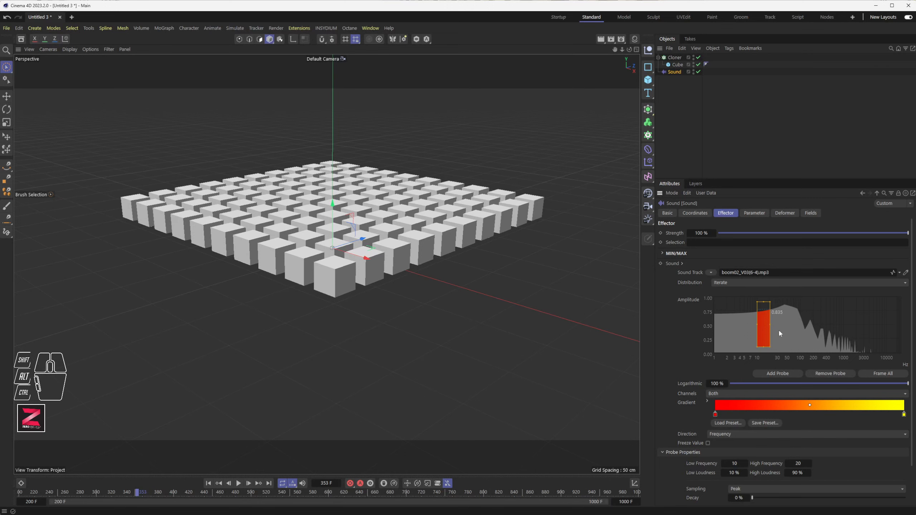
Open the Sound effector's attributes in a separate window and raise the probe's low loudness to about 29.7%.
left_click(913, 193)
left_click_drag(791, 177, 331, 65)
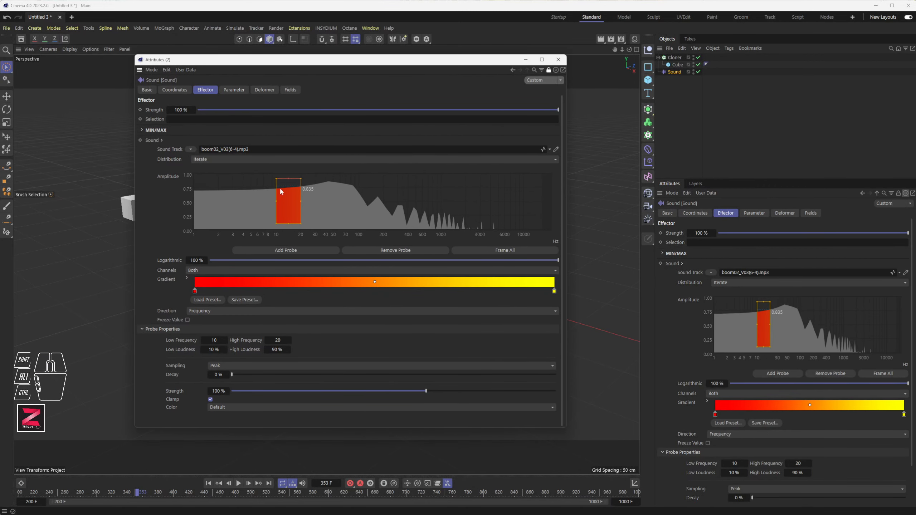
left_click_drag(289, 226, 289, 226)
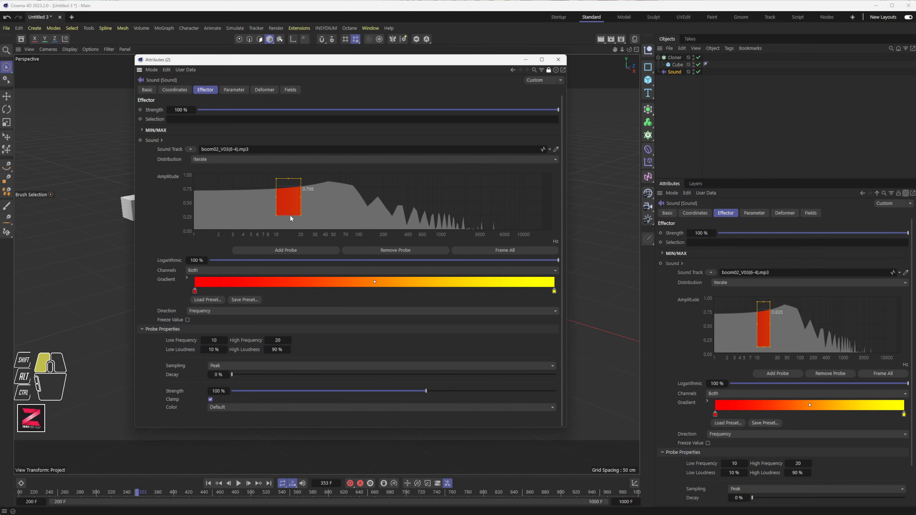
left_click_drag(290, 214, 291, 213)
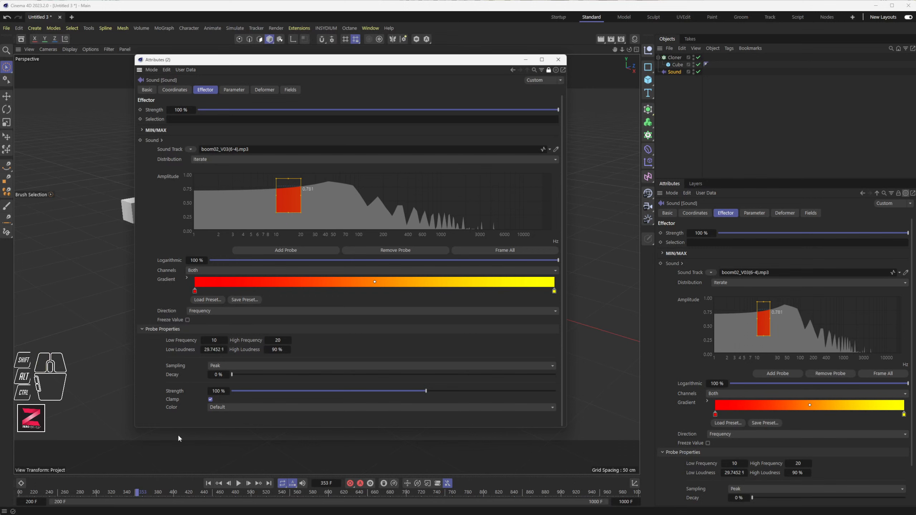
Play the animation from the start, stop it, and advance frame by frame to examine how the sound fills the probe.
left_click(208, 483)
left_click(238, 483)
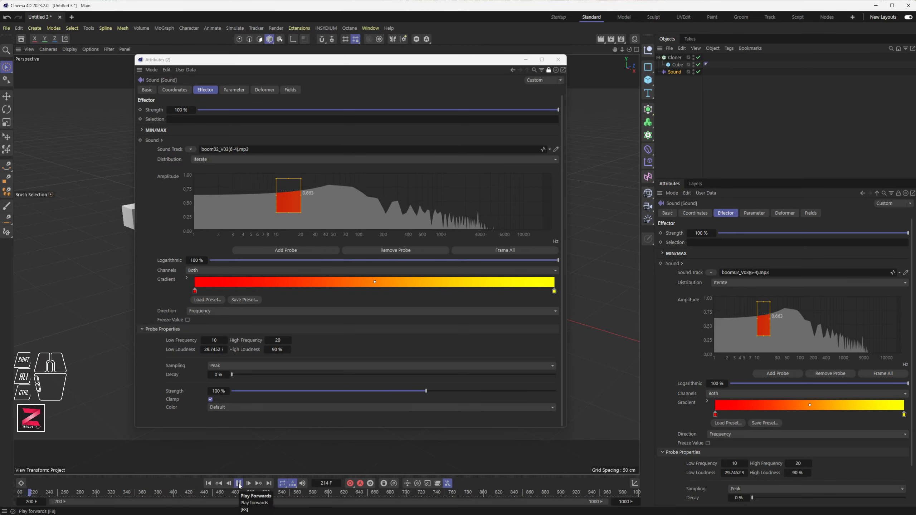
left_click(238, 484)
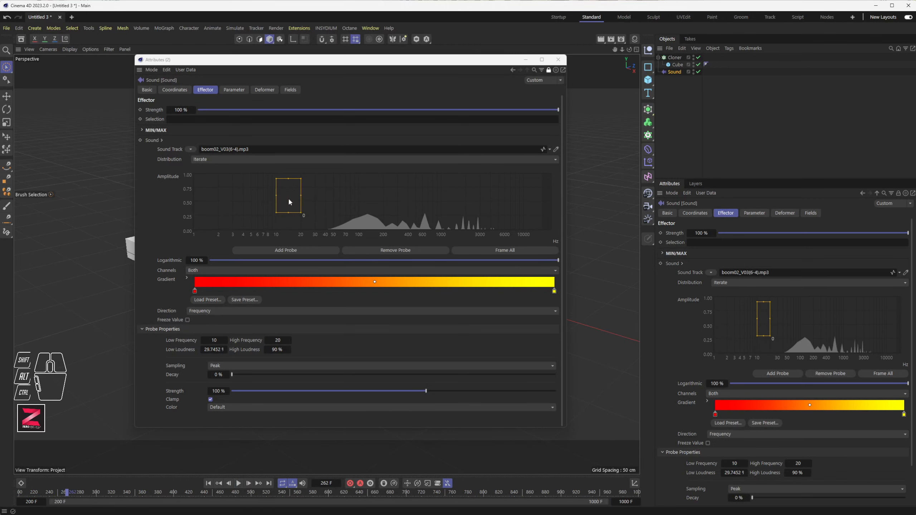
left_click(249, 483)
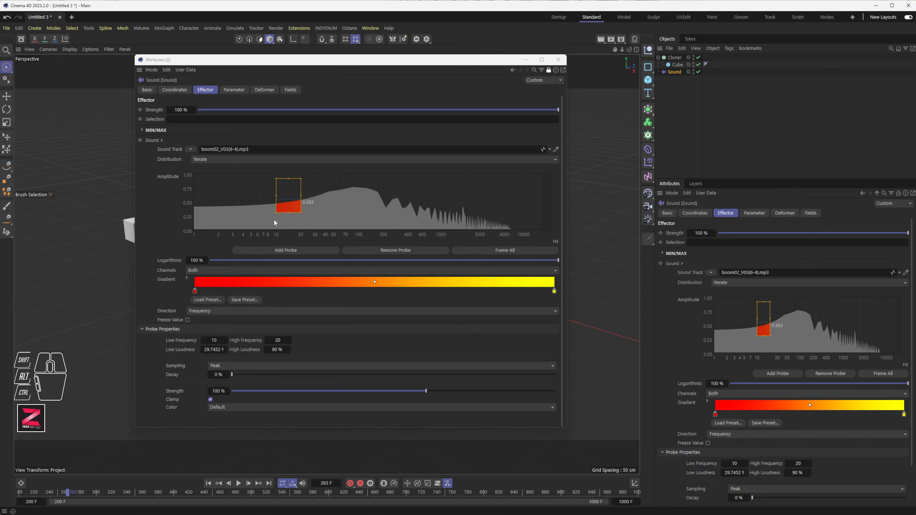
left_click(294, 213)
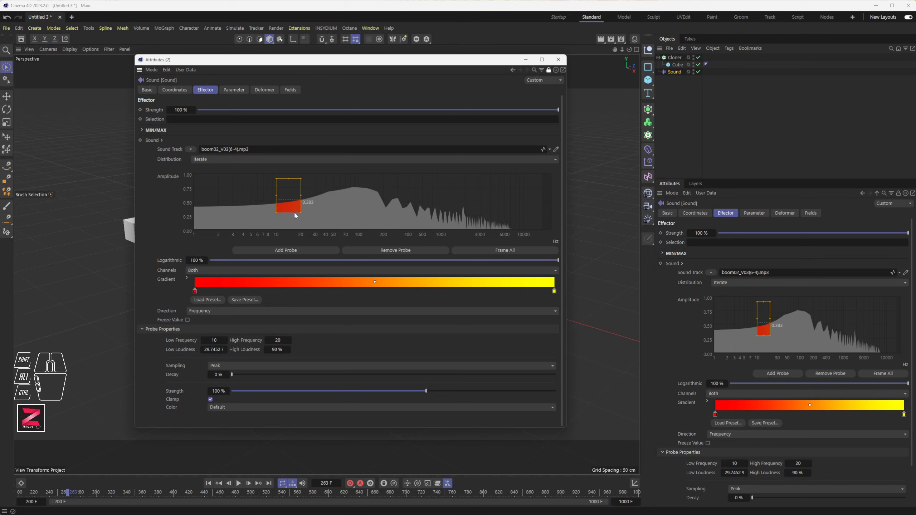
left_click(250, 484)
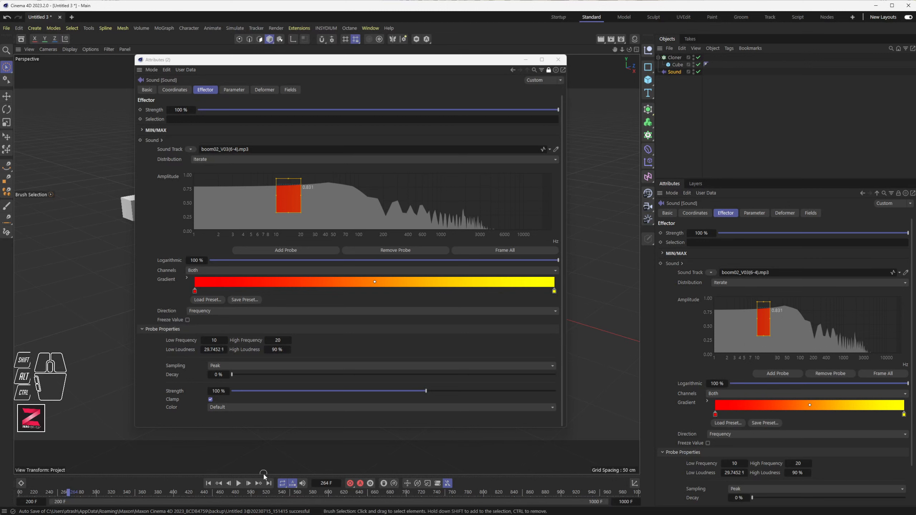
left_click(248, 483)
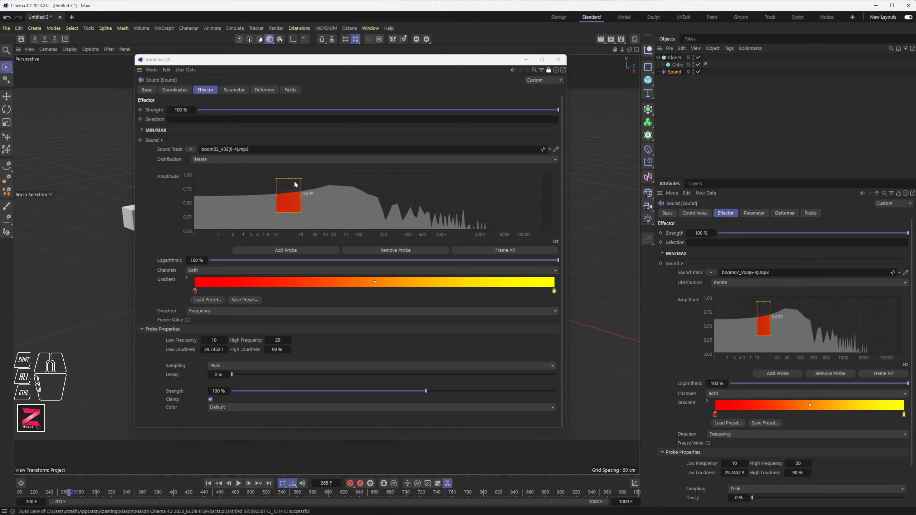
Lower the probe's high loudness to about 83% and briefly play the animation to test it.
left_click_drag(289, 179, 288, 184)
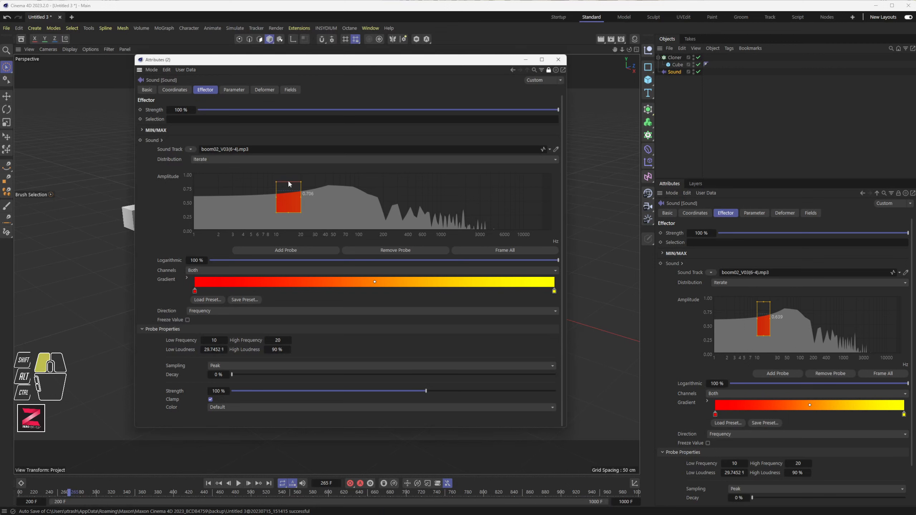
left_click(238, 484)
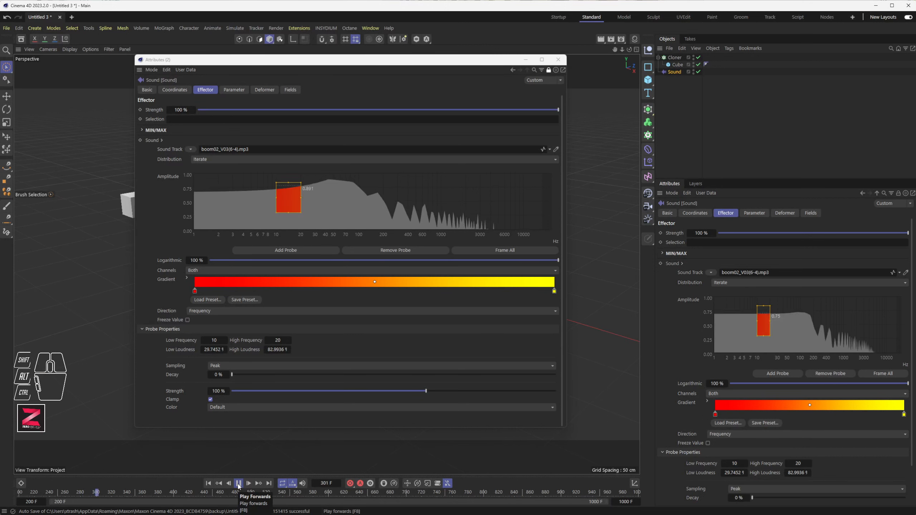
left_click(238, 483)
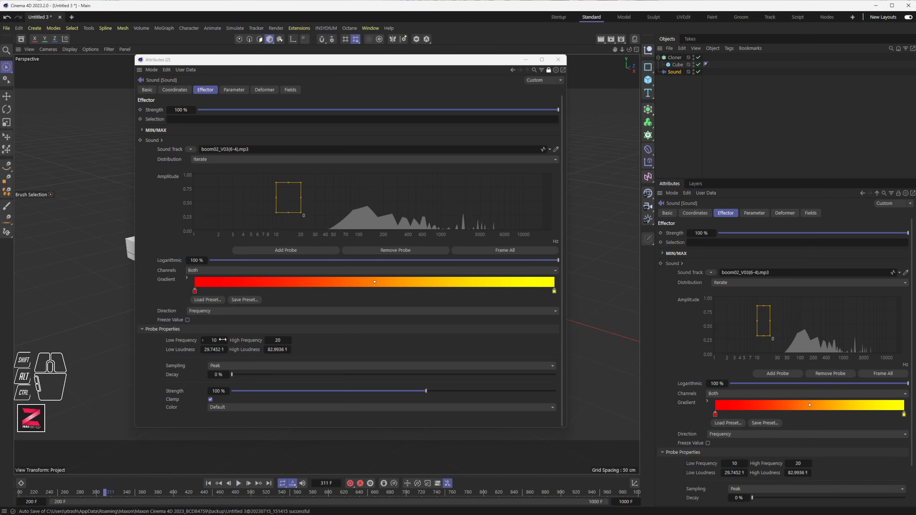
Keep the probe sampling at Peak and advance three frames before closing the separate attributes window.
left_click(224, 366)
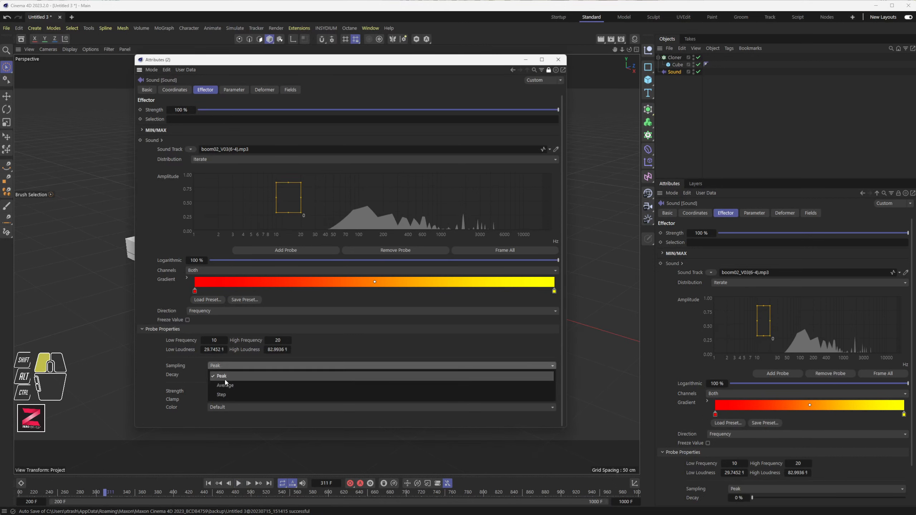
left_click(224, 379)
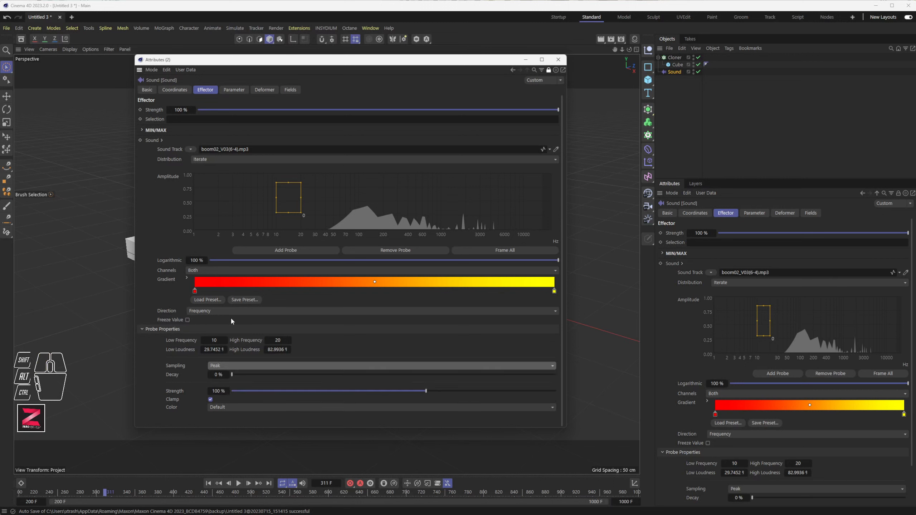
left_click(248, 483)
left_click(248, 484)
left_click(248, 483)
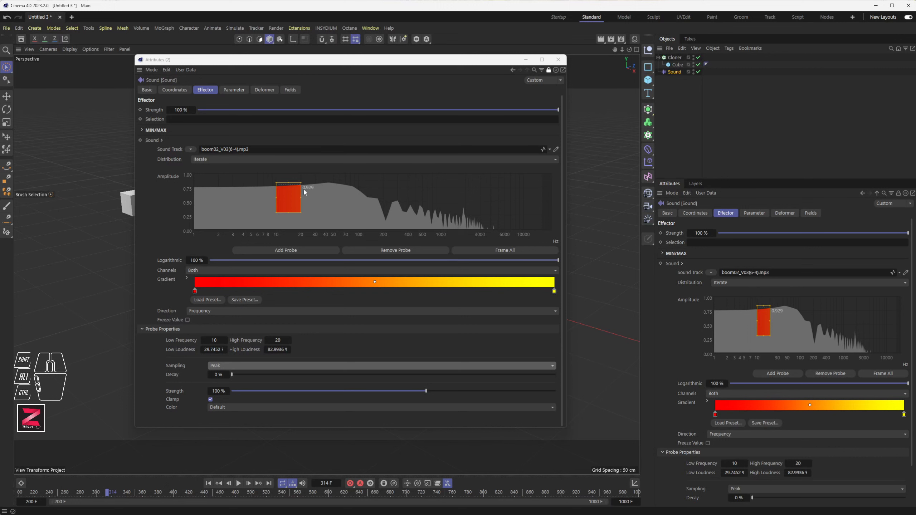
left_click(559, 60)
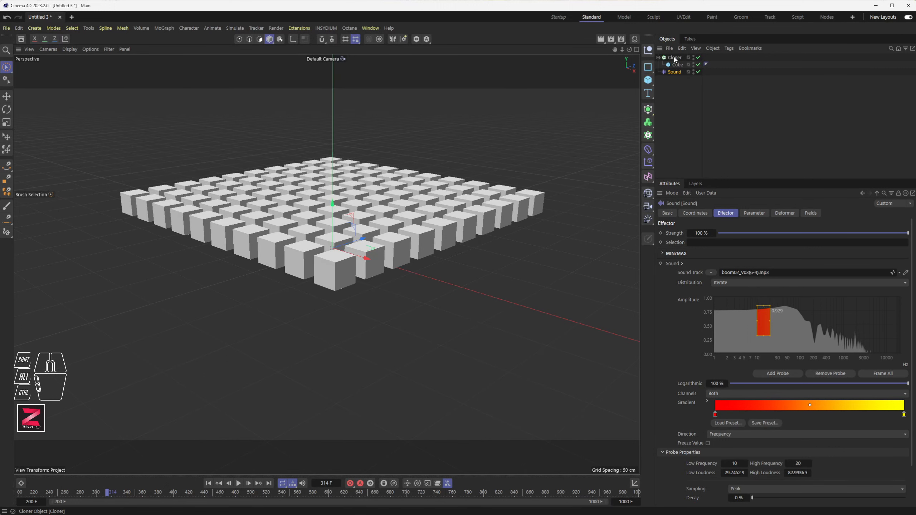
Remove the Sound effector from the Cloner's effectors list.
left_click(675, 58)
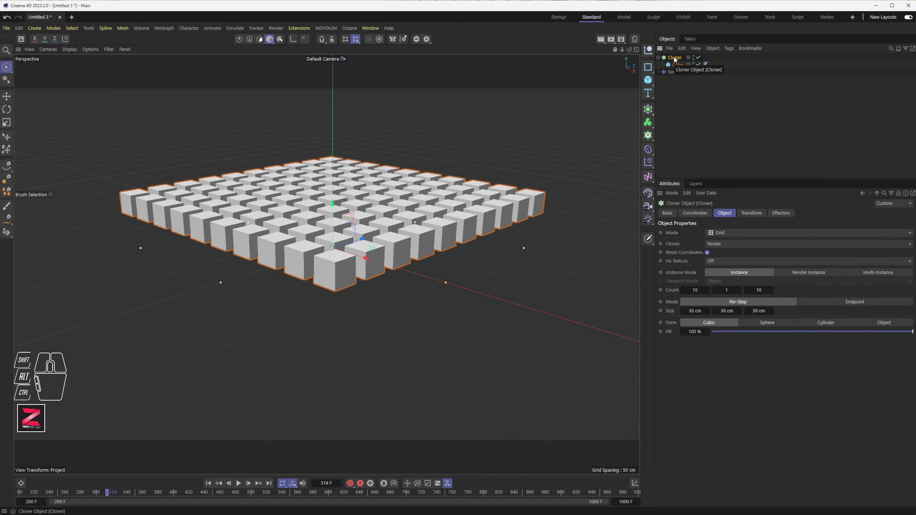
left_click(781, 214)
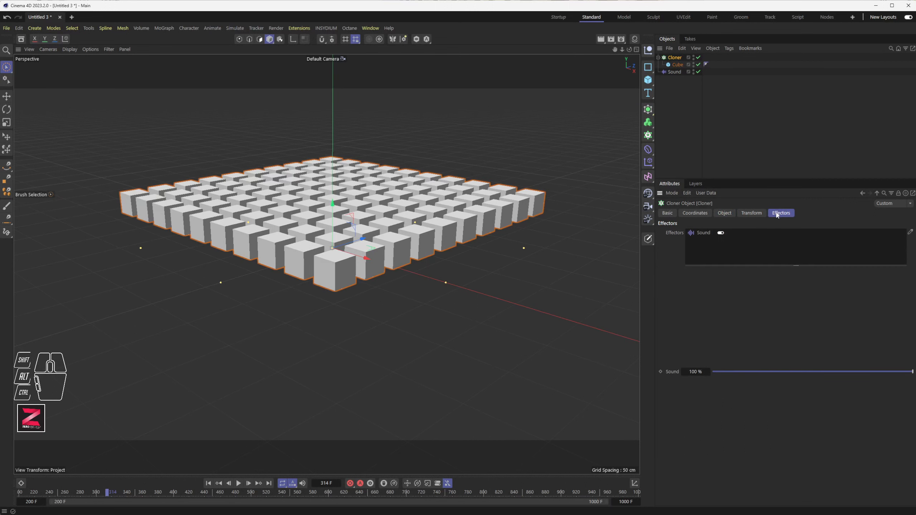
left_click(703, 234)
left_click(702, 232)
key("Delete")
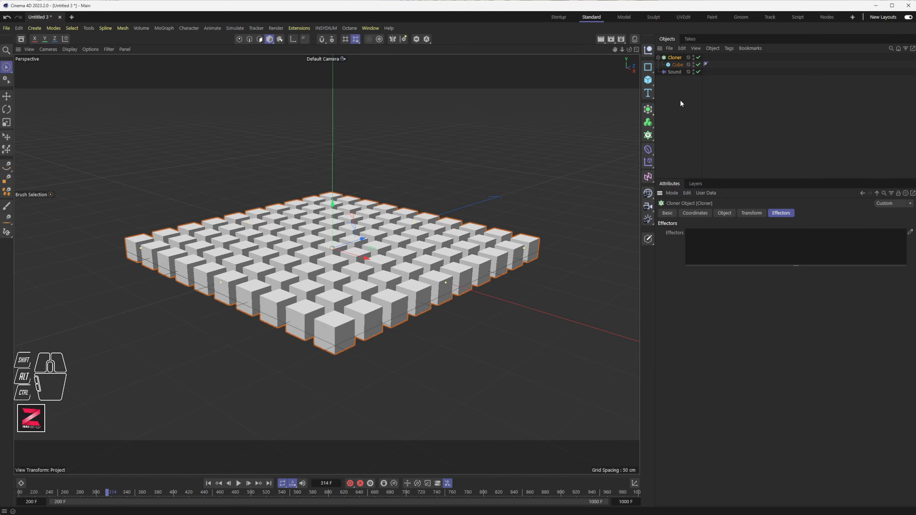
Assign the existing Sound object to the Cloner's effectors list and briefly play the animation to test the link.
left_click(675, 72)
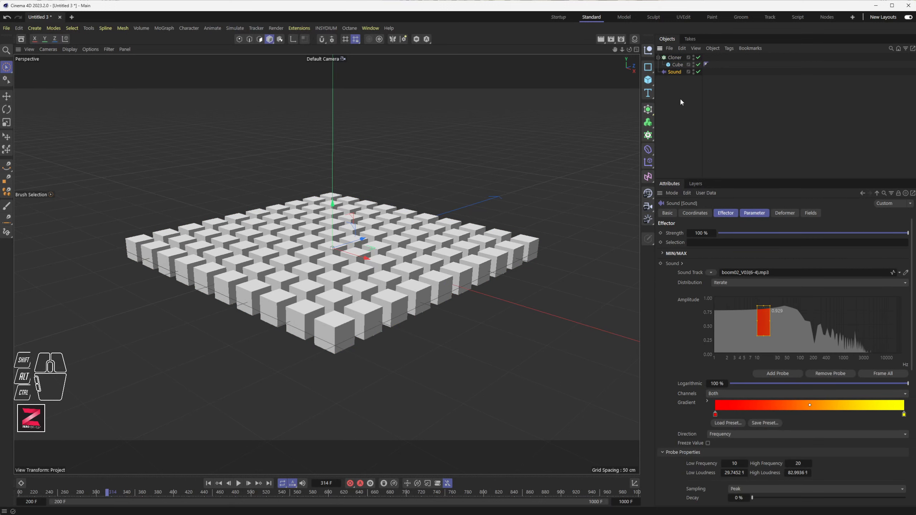
left_click(674, 57)
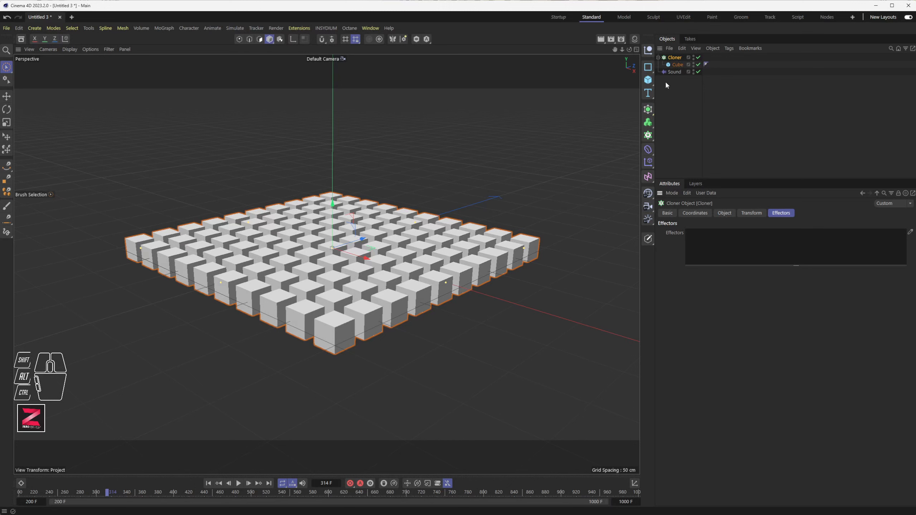
left_click_drag(675, 72, 749, 247)
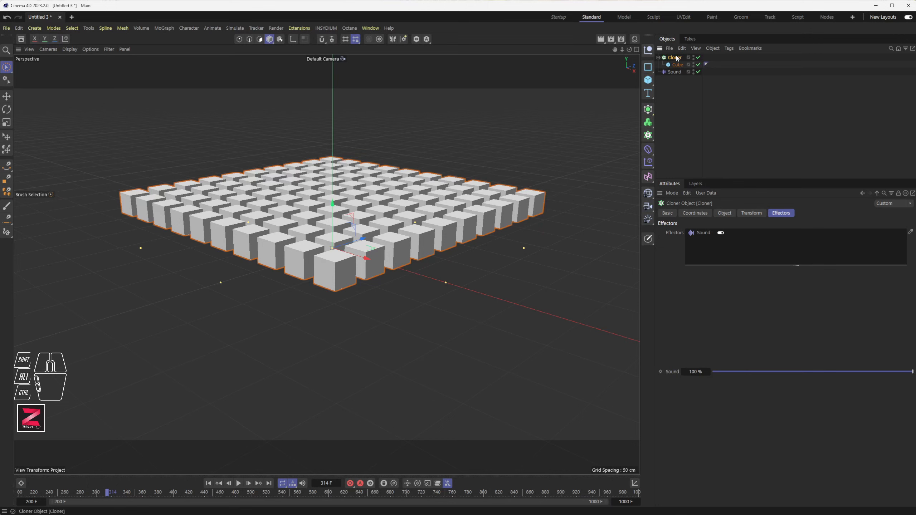
left_click(238, 483)
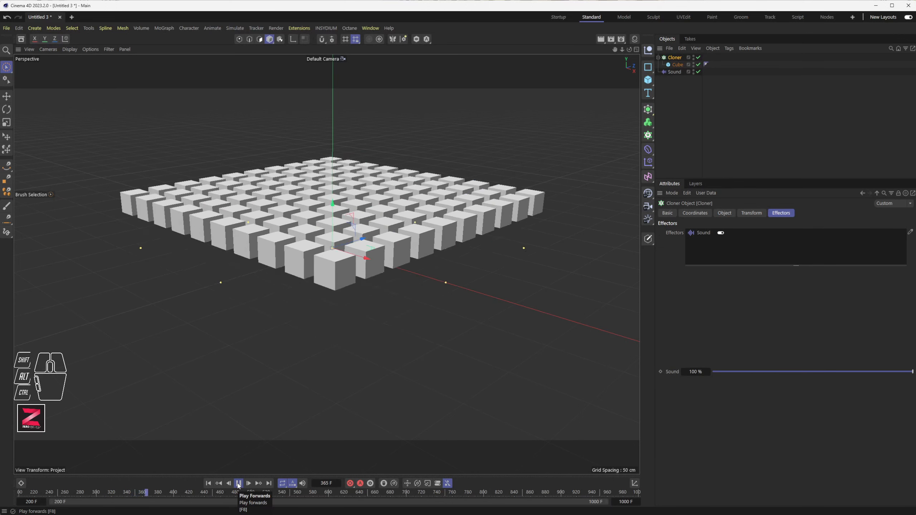
left_click(238, 483)
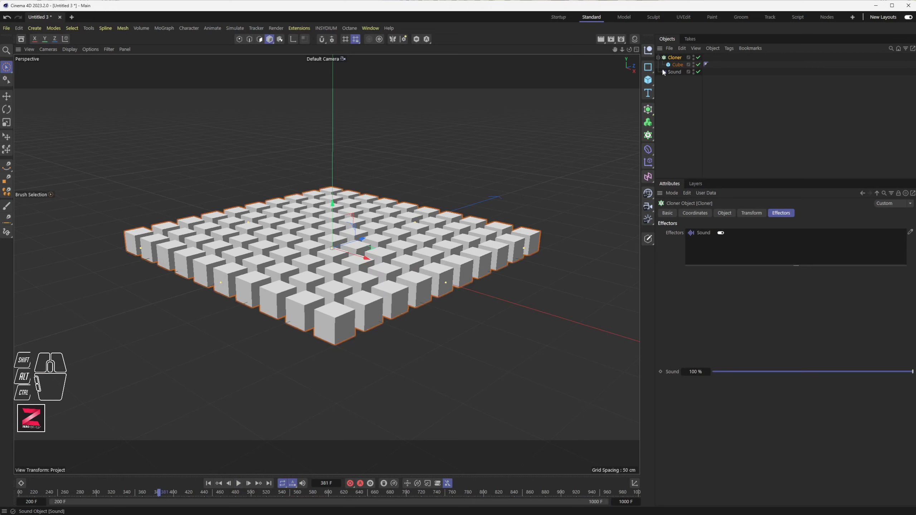
Enable rotation in the Sound effector's transform parameters, set R.P to 232°, and play back the result.
left_click(674, 71)
left_click(733, 213, "shift")
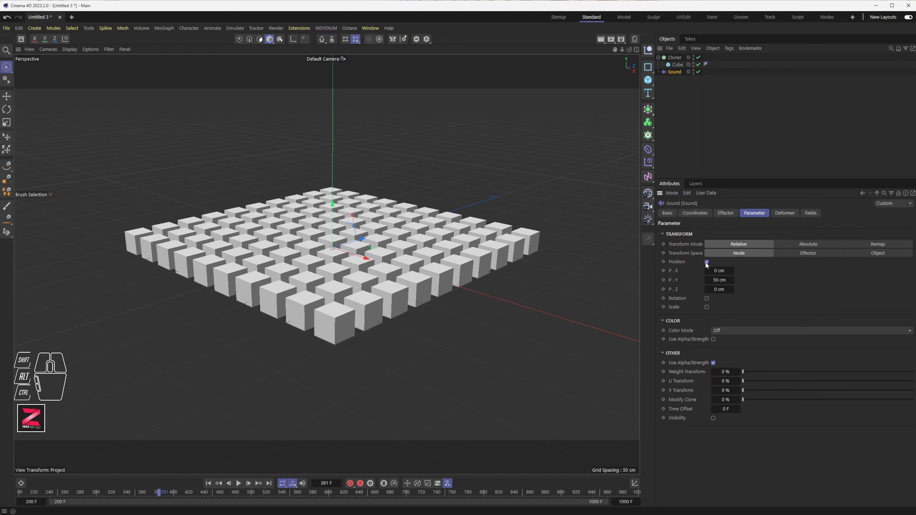
left_click(676, 291)
left_click(707, 299)
left_click_drag(706, 316, 743, 313)
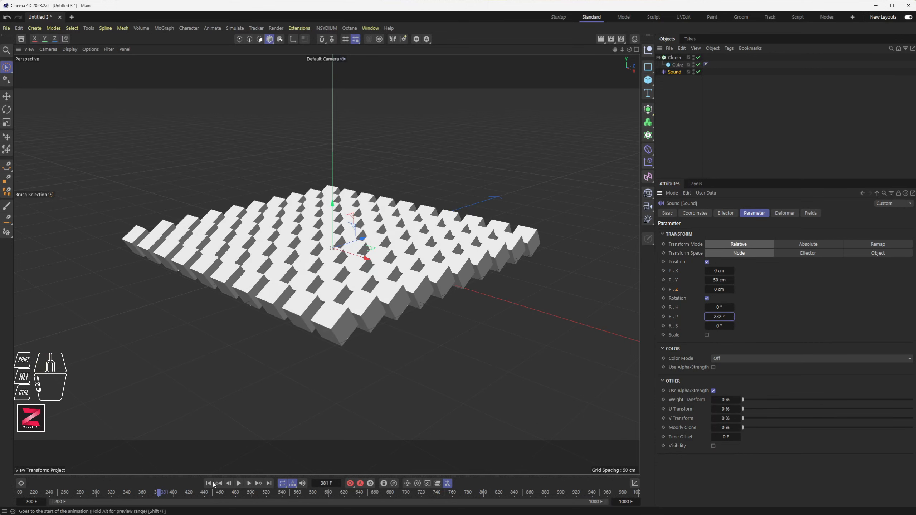
left_click(240, 484)
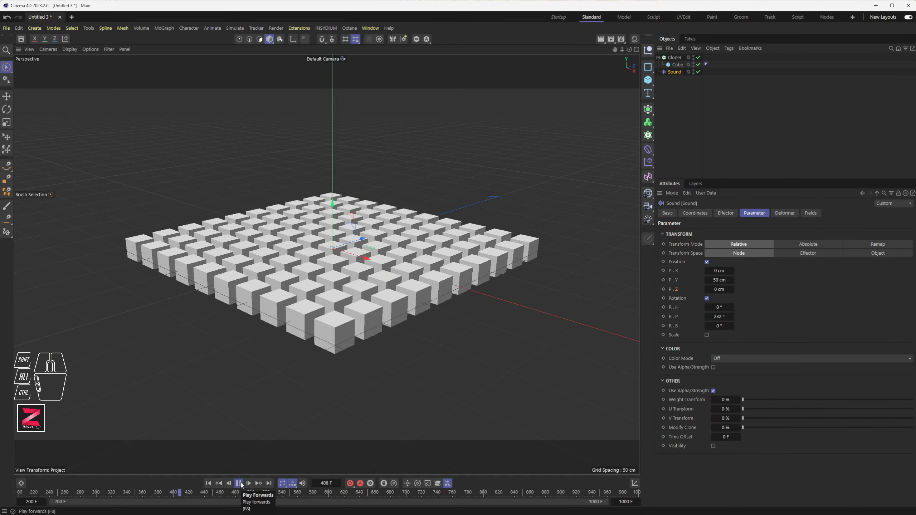
left_click(239, 484)
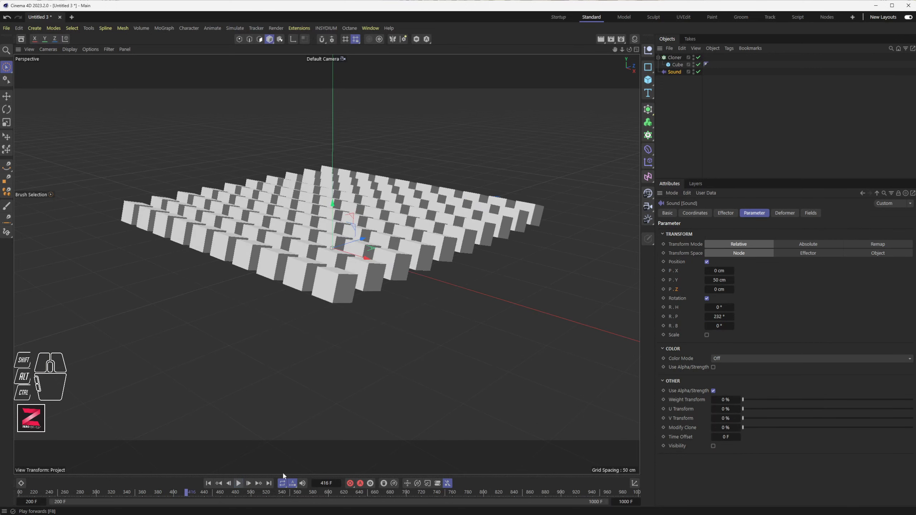
Enable uniform scale in the Sound effector's transform parameters with Scale set to 1, and play back the animation briefly.
left_click(707, 335)
left_click(706, 344)
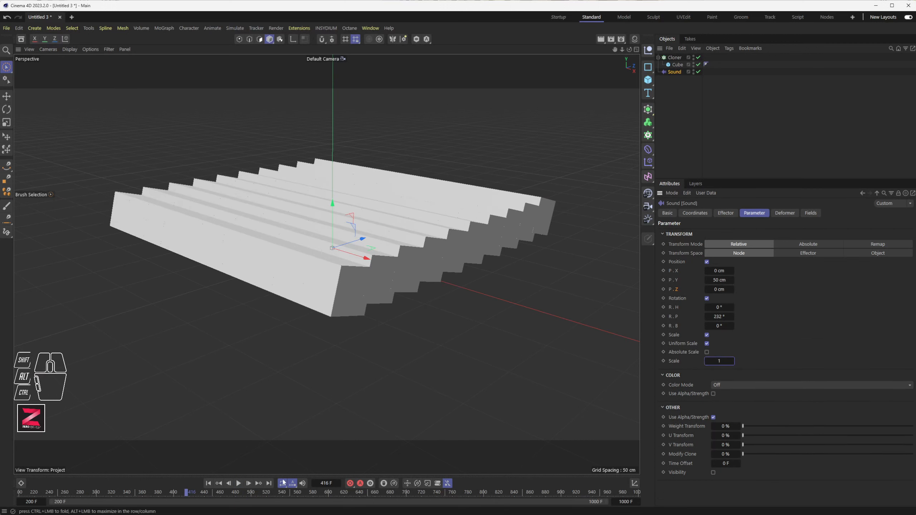
left_click(239, 484)
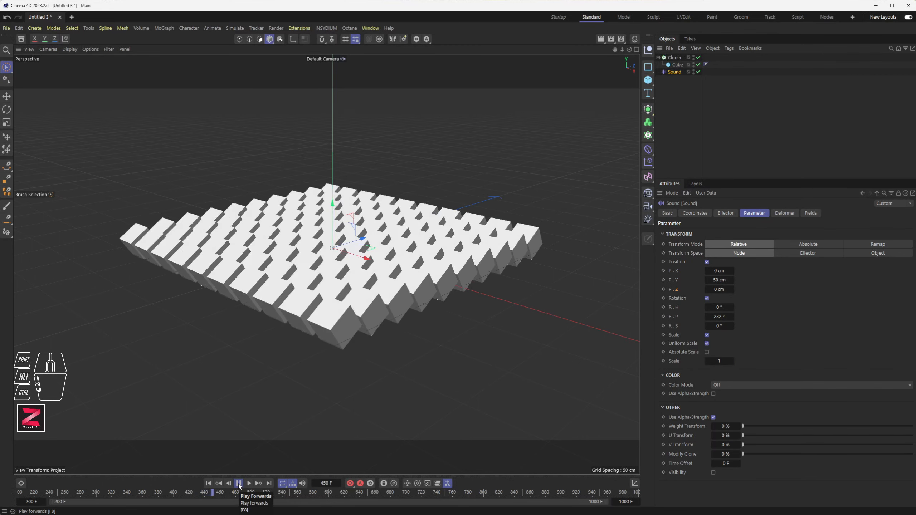
left_click(238, 484)
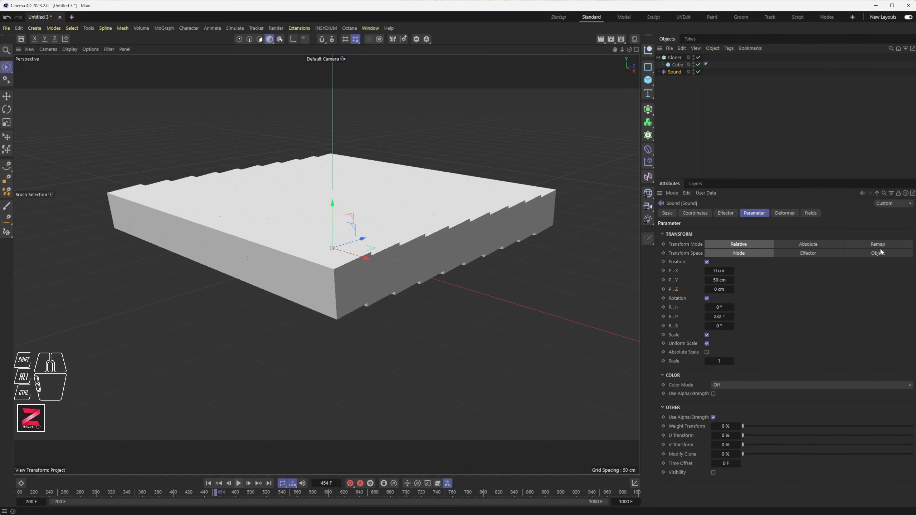
Disable position, rotation and scale in the Sound effector's transform parameters.
left_click(706, 262)
left_click(707, 271)
left_click(707, 280)
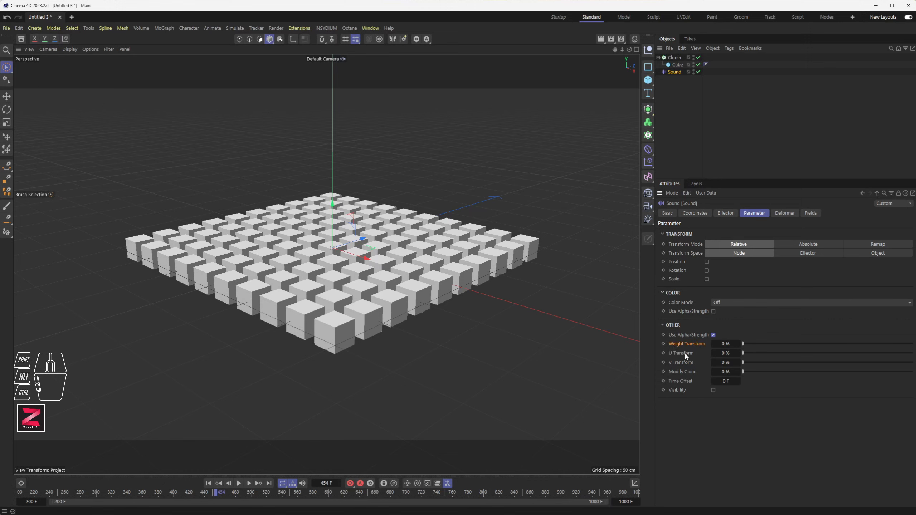
left_click(681, 381)
left_click(687, 114)
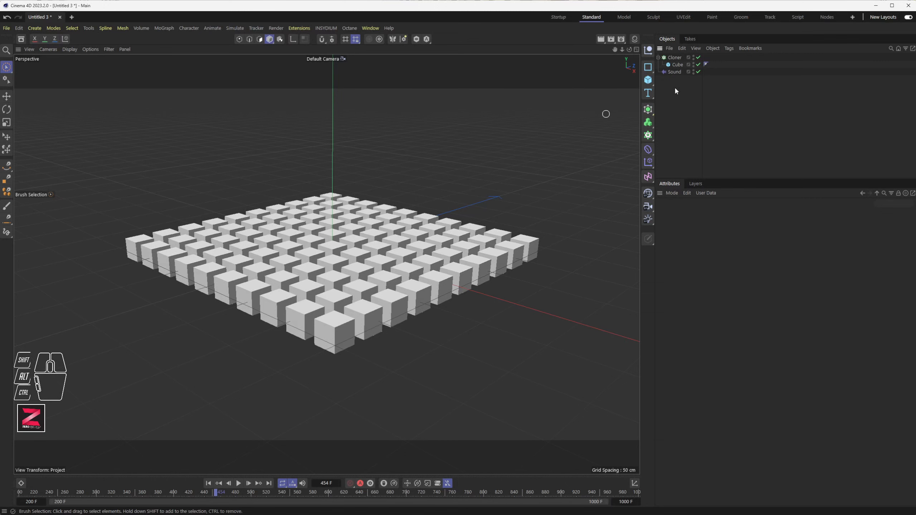
left_click(674, 72)
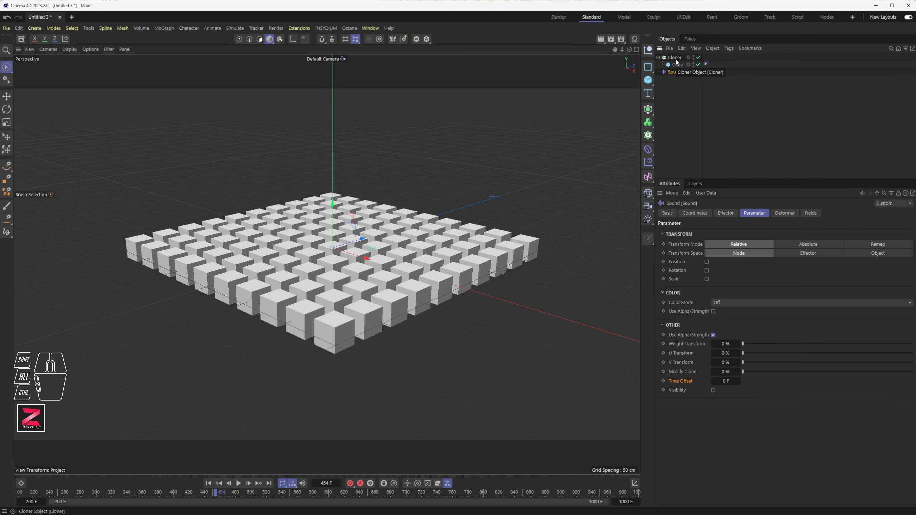
Remove the Sound effector from the Cloner's effectors list.
left_click(675, 57)
left_click(703, 234)
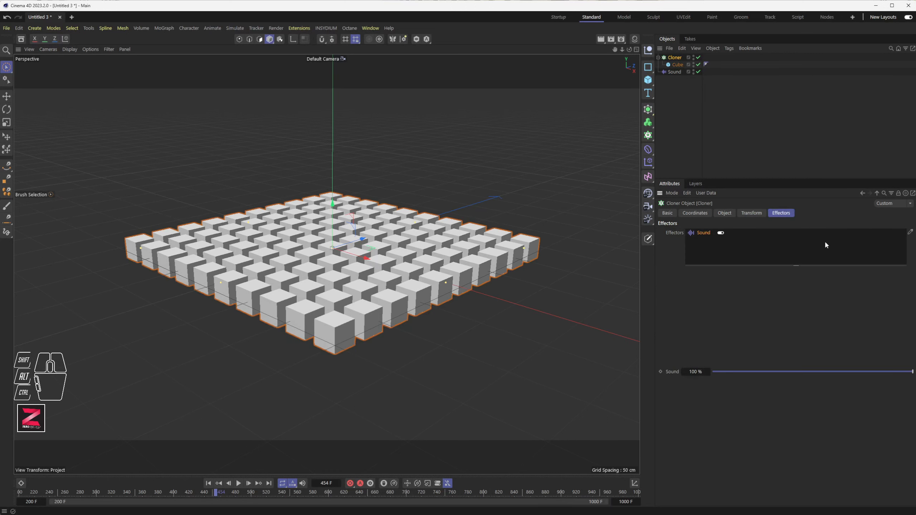
key("Delete")
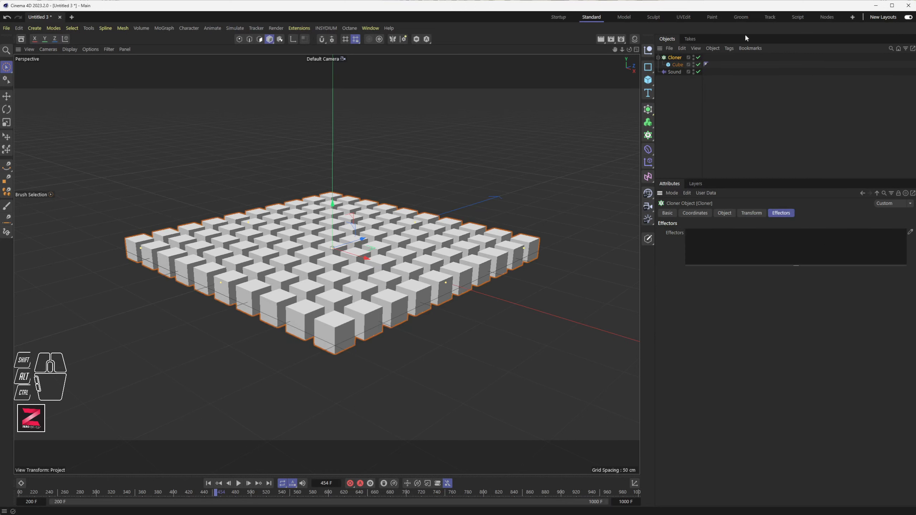
Take the Cube out of the Cloner hierarchy and delete the Cloner.
left_click_drag(677, 65, 678, 106)
left_click(675, 58)
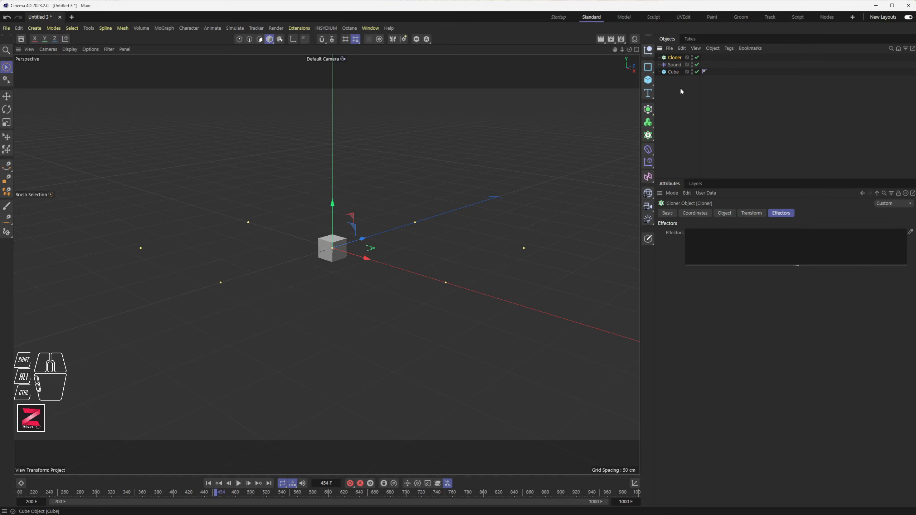
key("Delete")
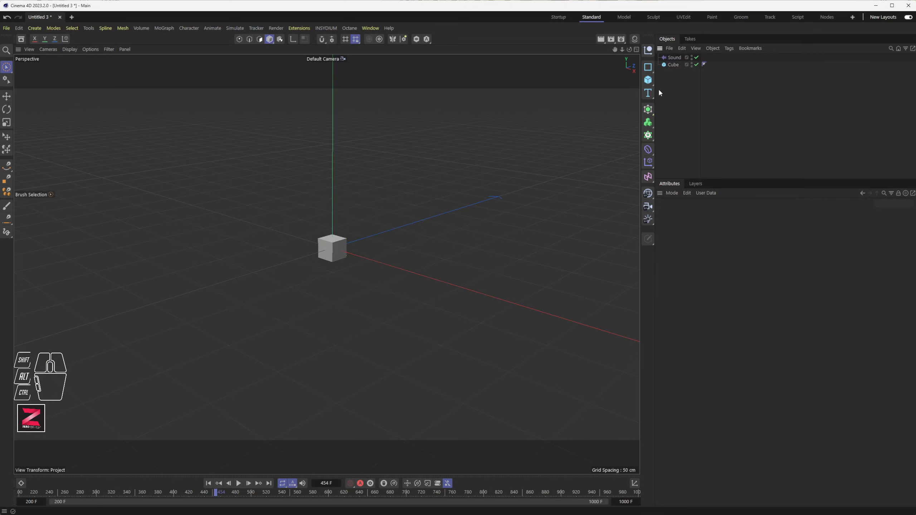
left_click(676, 59)
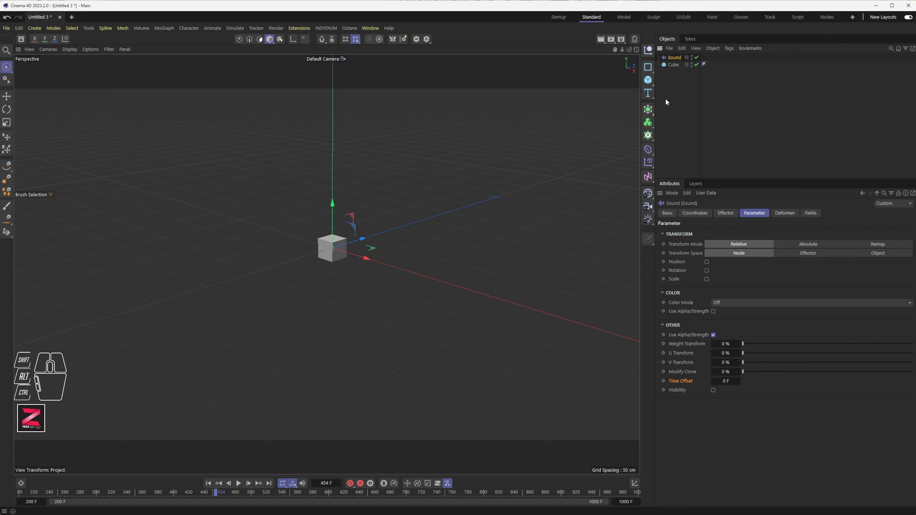
left_click(671, 65)
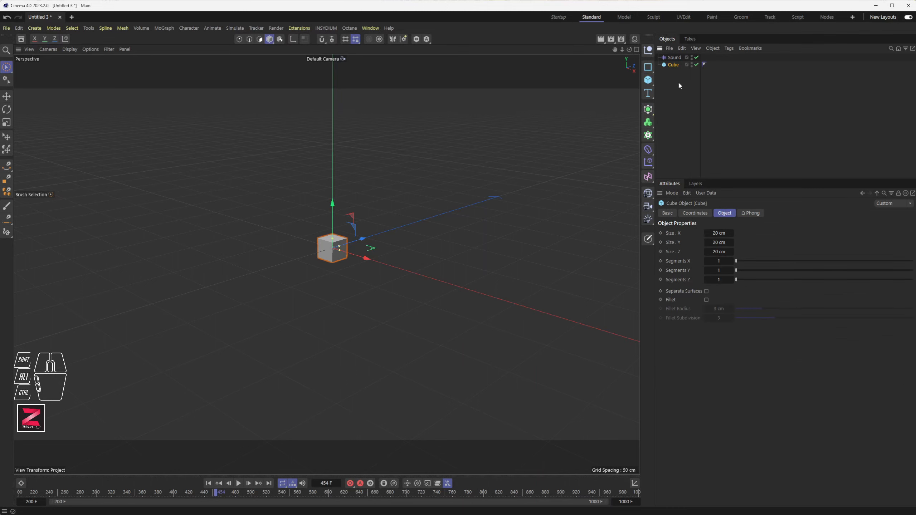
left_click(673, 57)
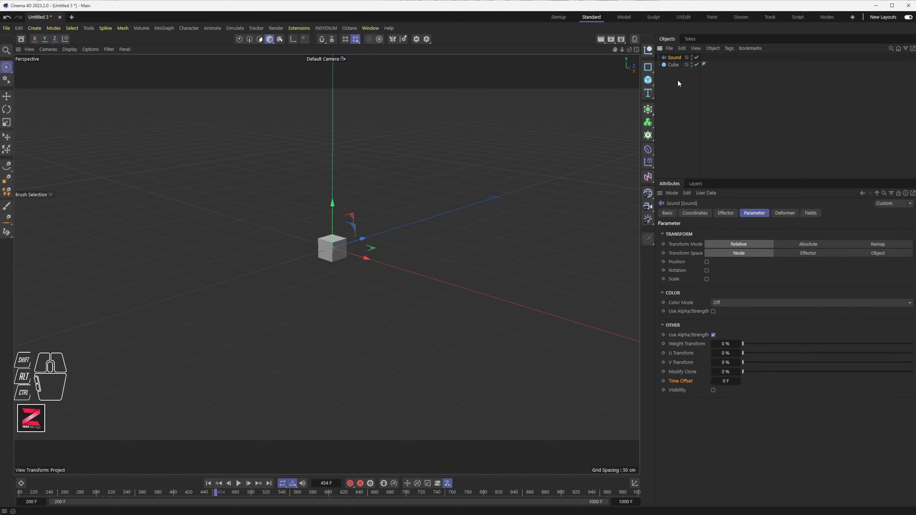
Add a Bullet Rigid Body tag to the Cube.
right_click(673, 65)
mouse_move(701, 84)
mouse_move(743, 90)
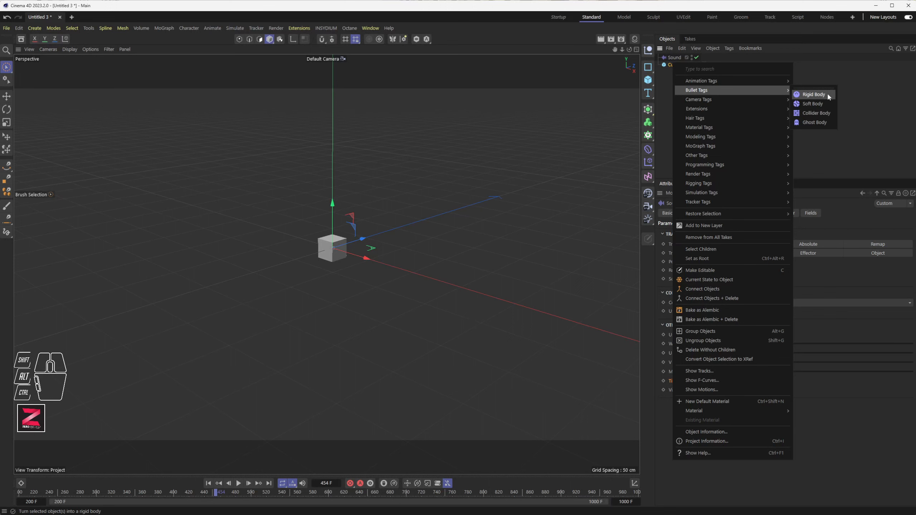
left_click(815, 94)
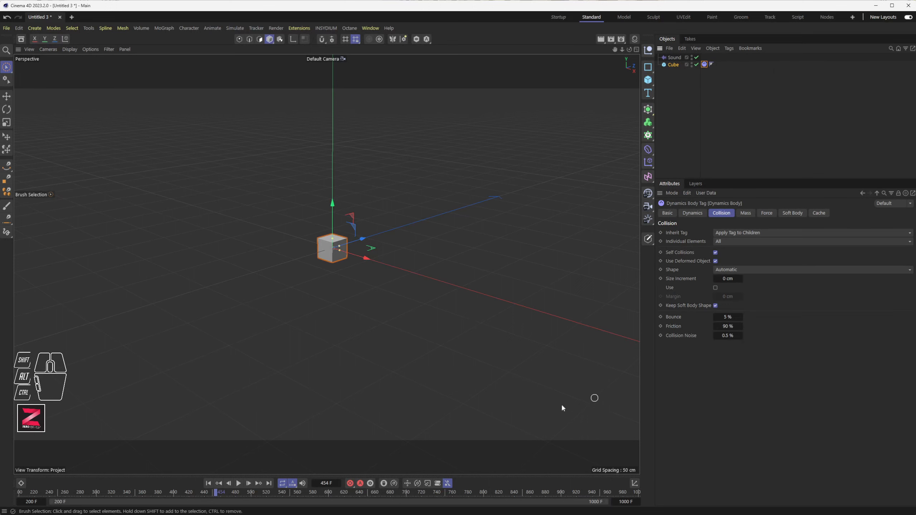
Set the project's Bullet gravity to 0 cm and play the animation briefly from the start to check the Cube.
key("ctrl+d")
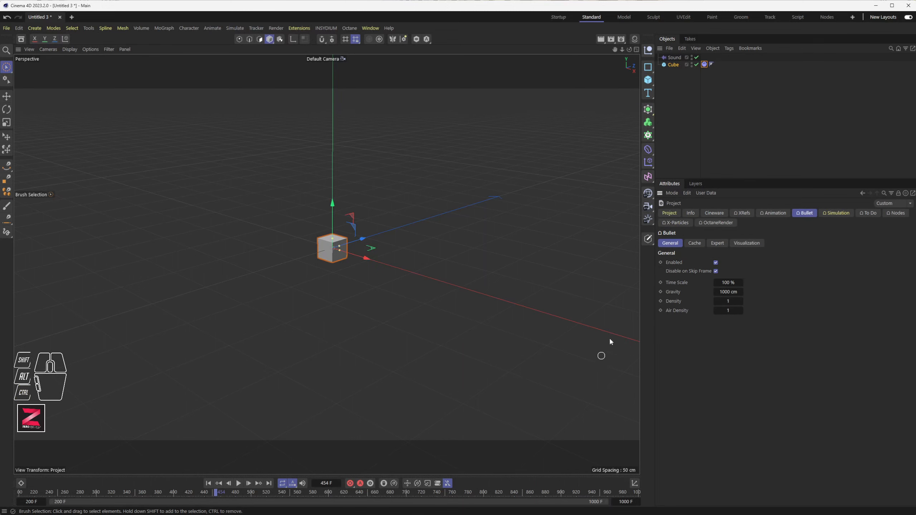
left_click(797, 213)
left_click(729, 292)
type("0")
key("Return")
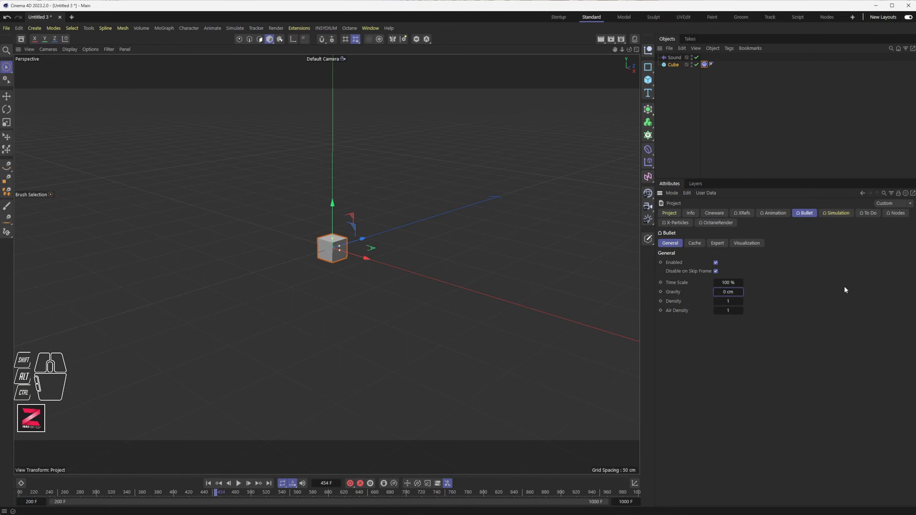
left_click(209, 483)
left_click(239, 483)
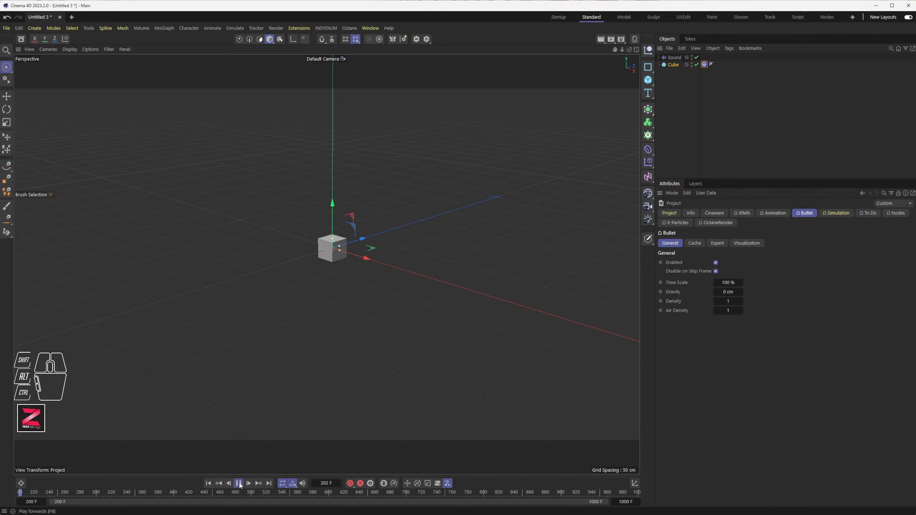
left_click(209, 485)
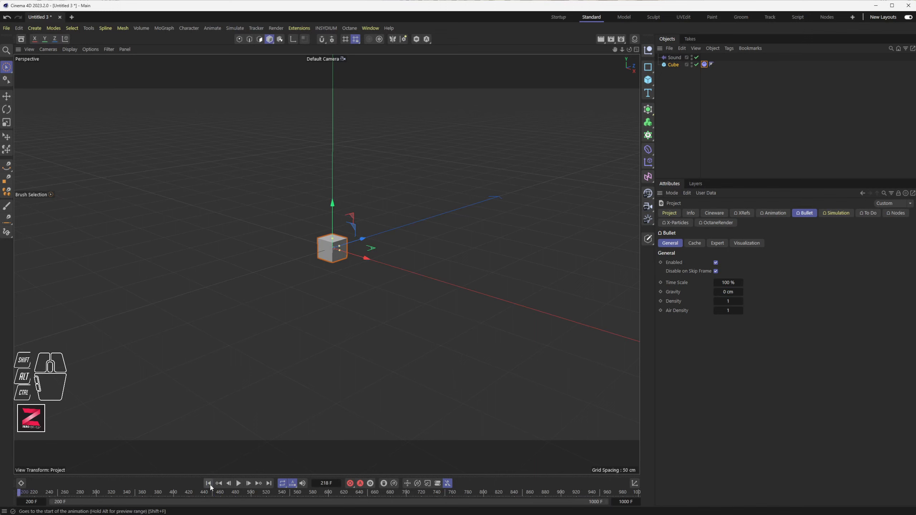
left_click(677, 60)
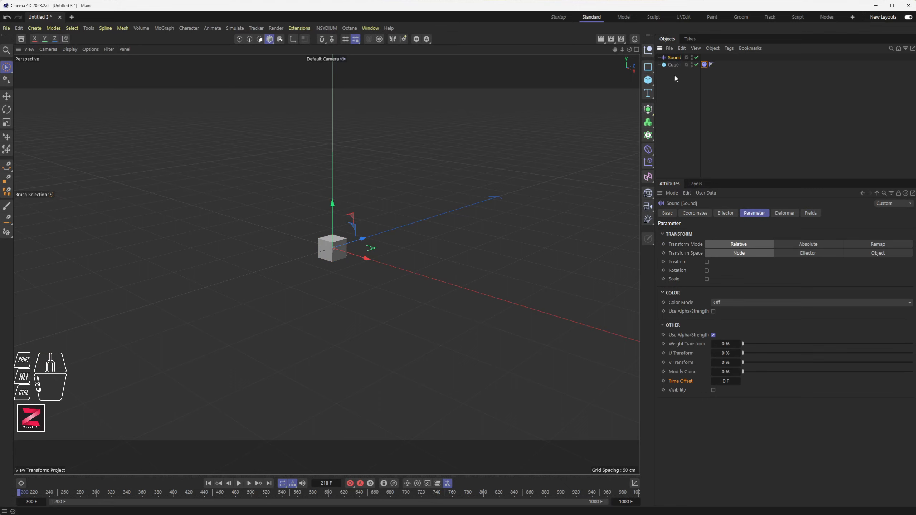
left_click(676, 93)
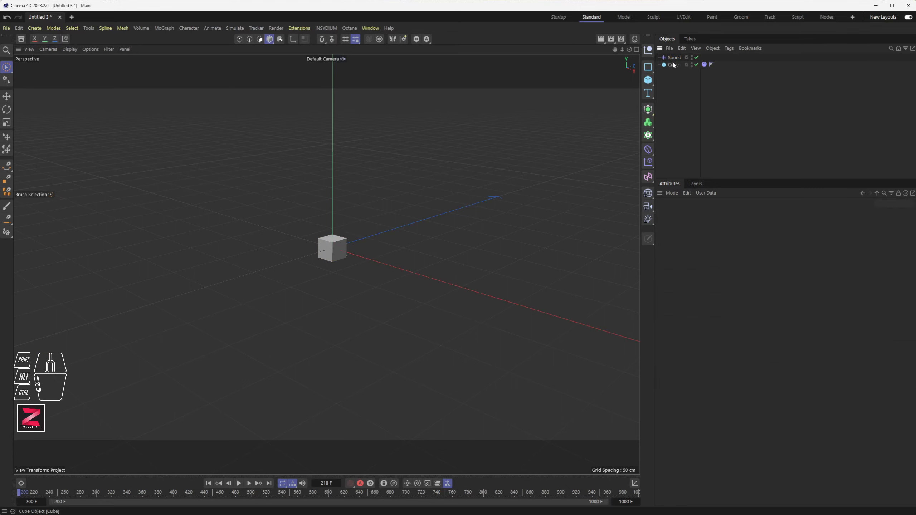
left_click(673, 65)
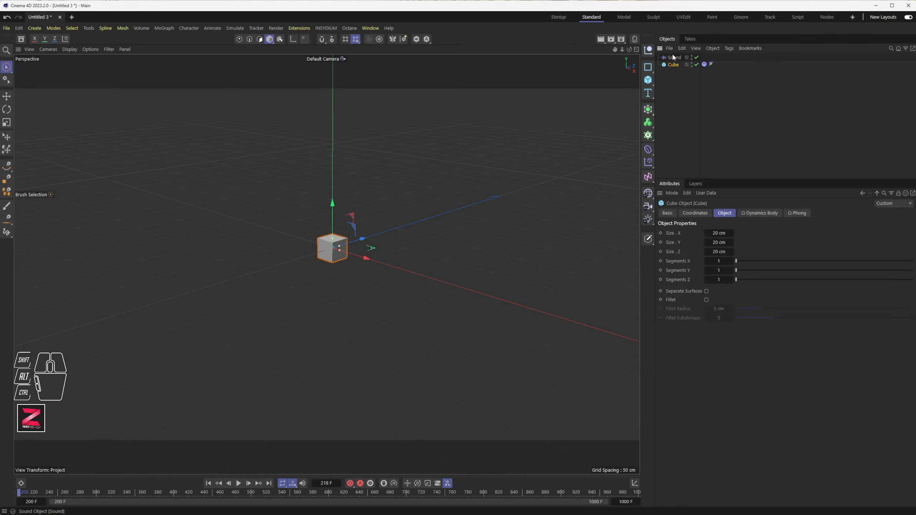
left_click(682, 94)
Create a null object and rename it Null_xpress.
left_click(649, 50)
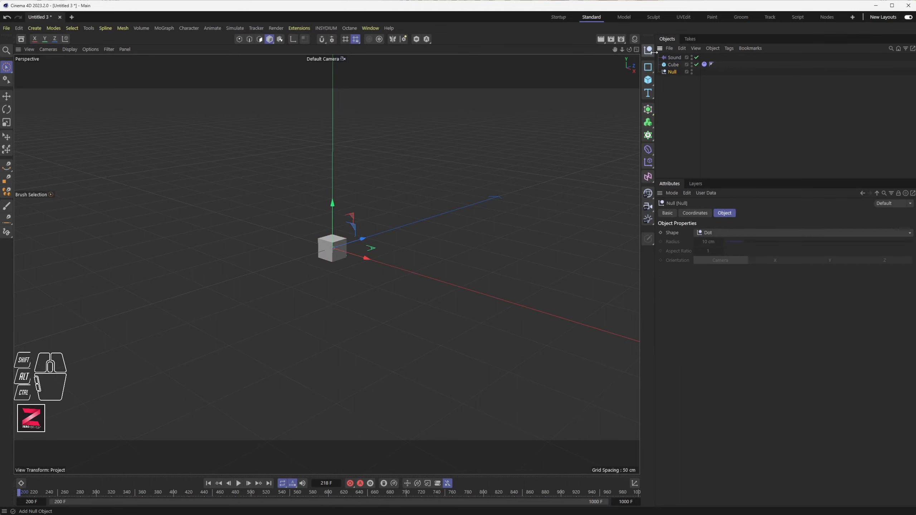
double_click(674, 73)
key("Right")
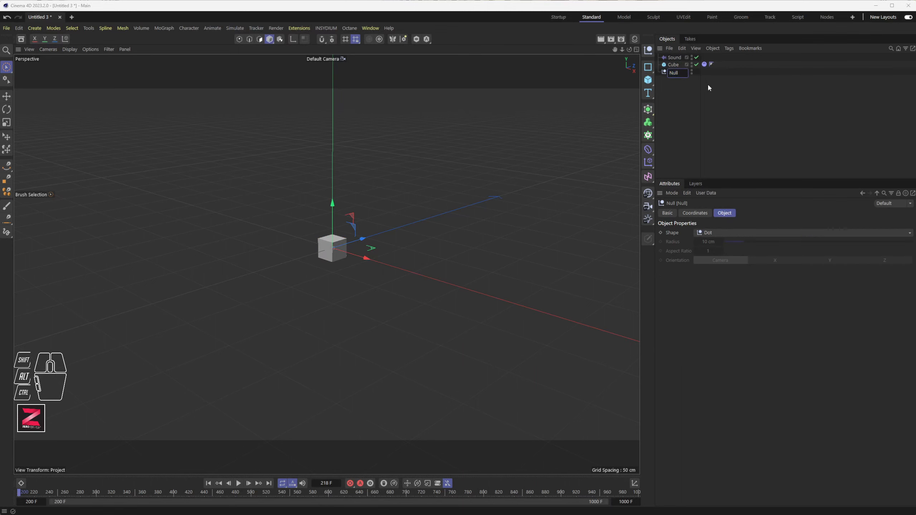
type("_xpress")
key("Return")
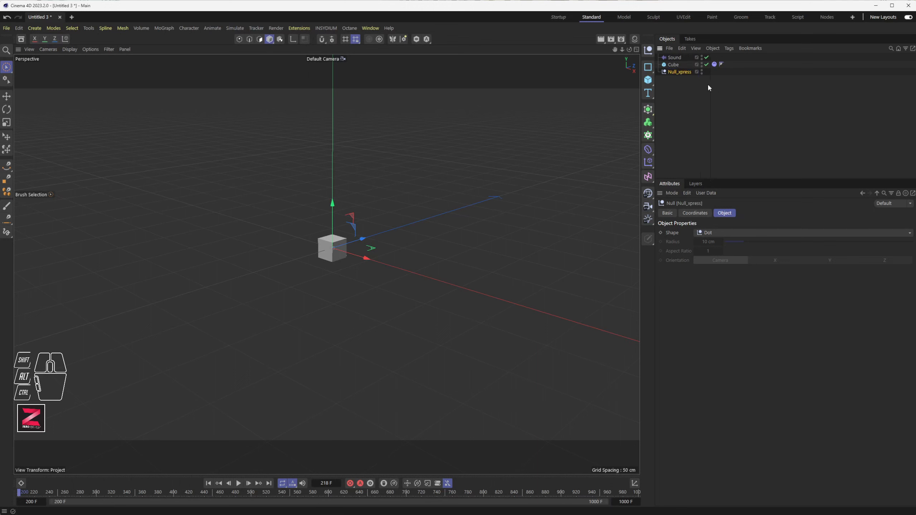
Add an XPresso tag to Null_xpress and move its editor window over the lower part of the viewport.
right_click(676, 71)
mouse_move(725, 103)
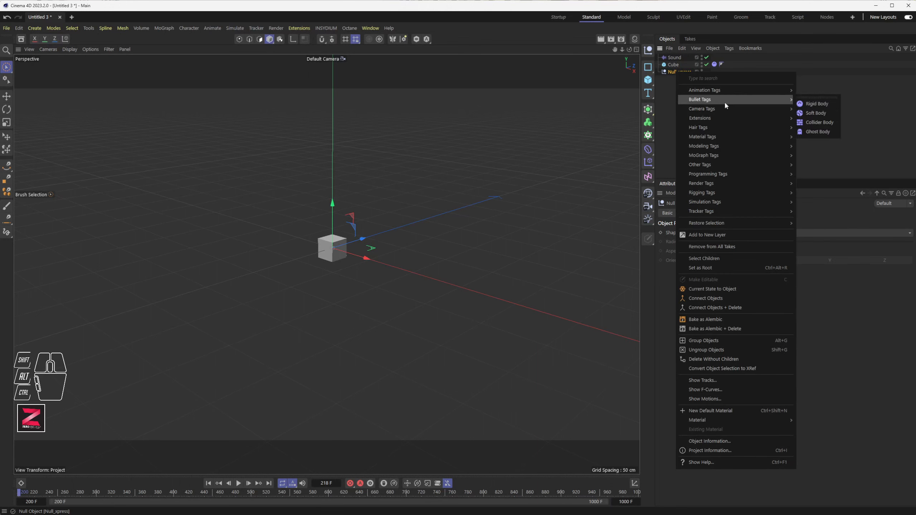
mouse_move(736, 174)
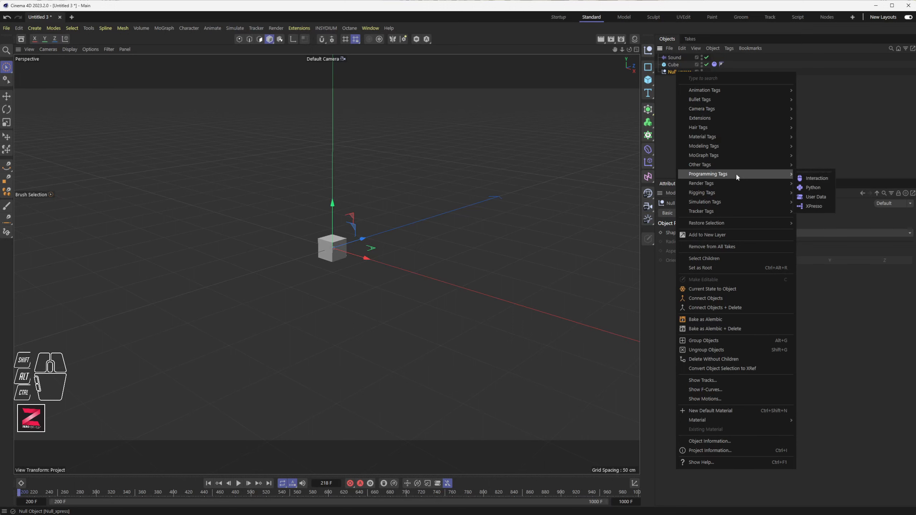
left_click(824, 206)
left_click_drag(810, 205, 211, 246)
Bring the Sound object into the XPresso graph as a node, add an Object output port and enlarge the node.
left_click(590, 143)
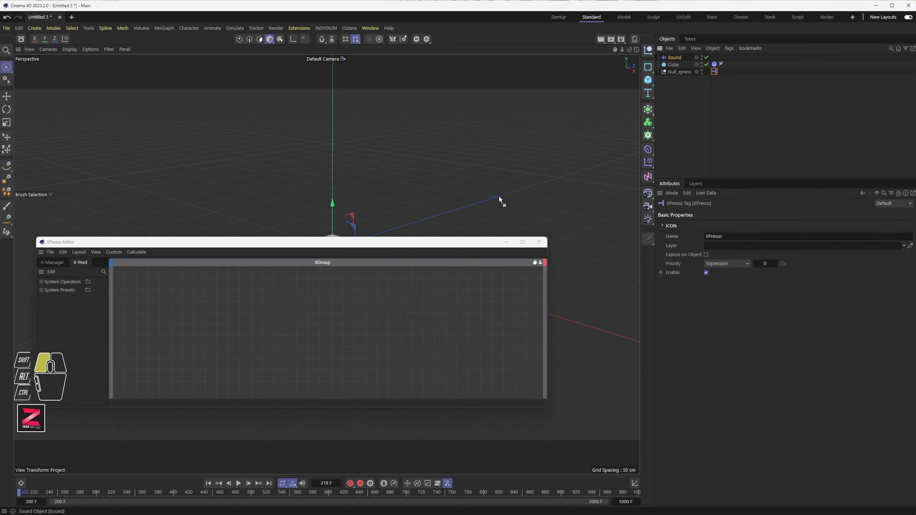
left_click_drag(591, 143, 198, 309)
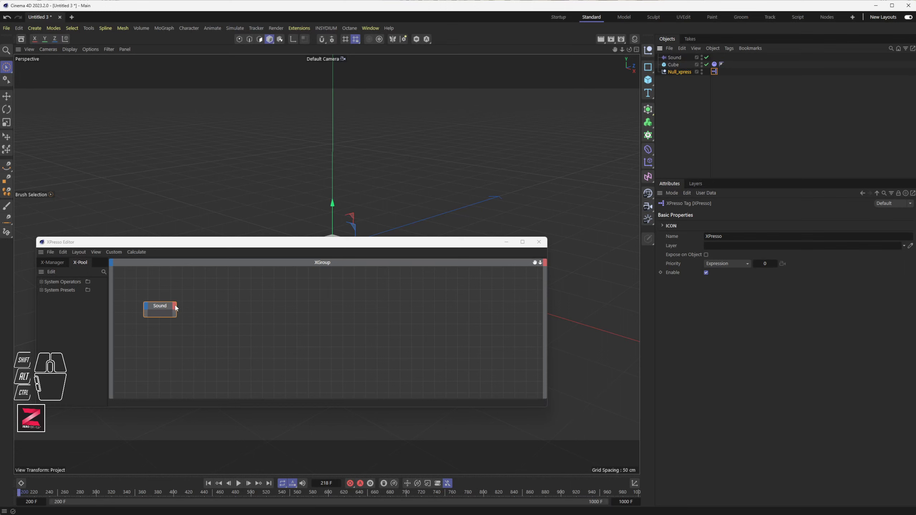
left_click(175, 306)
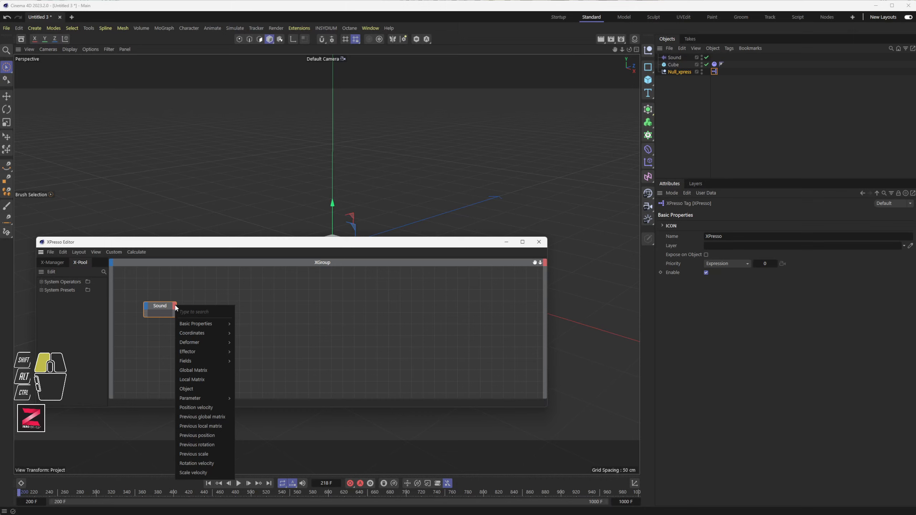
left_click(195, 389)
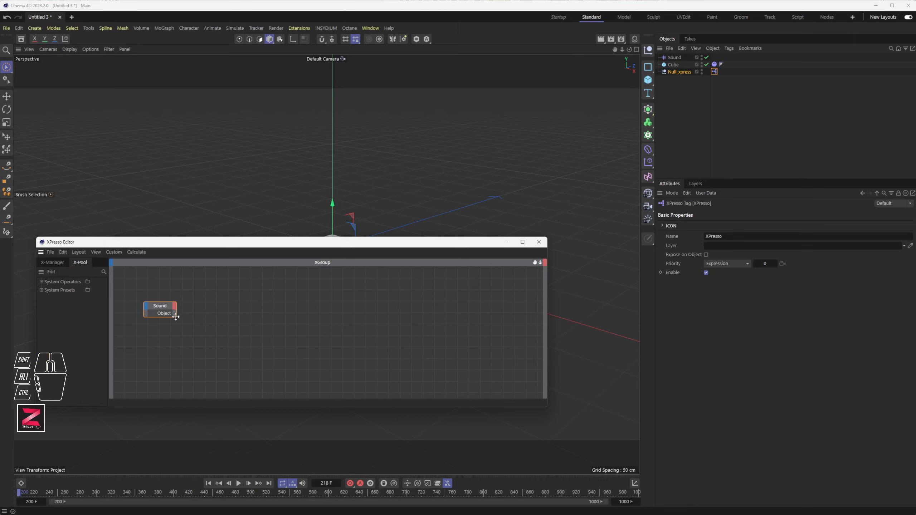
left_click_drag(176, 317, 192, 337)
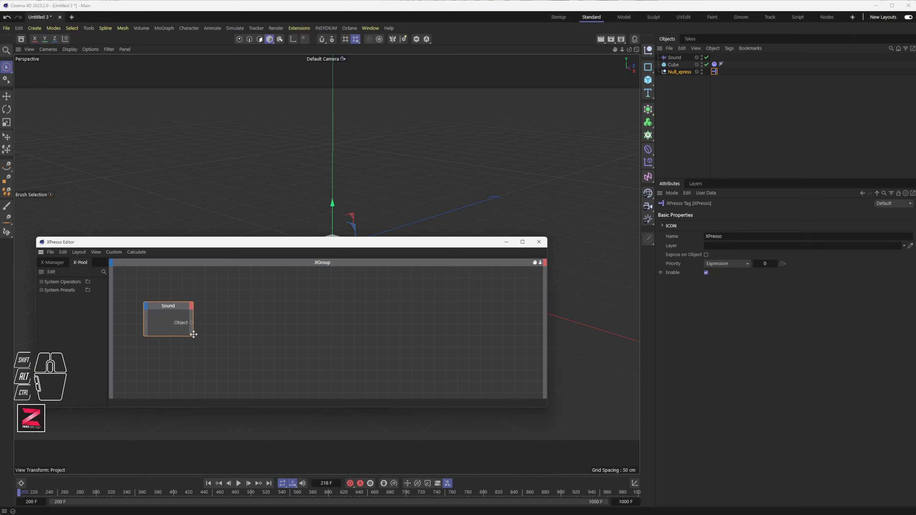
Add a Motion Graphics Sample node beside the Sound node in the XPresso graph.
right_click(247, 288)
mouse_move(325, 307)
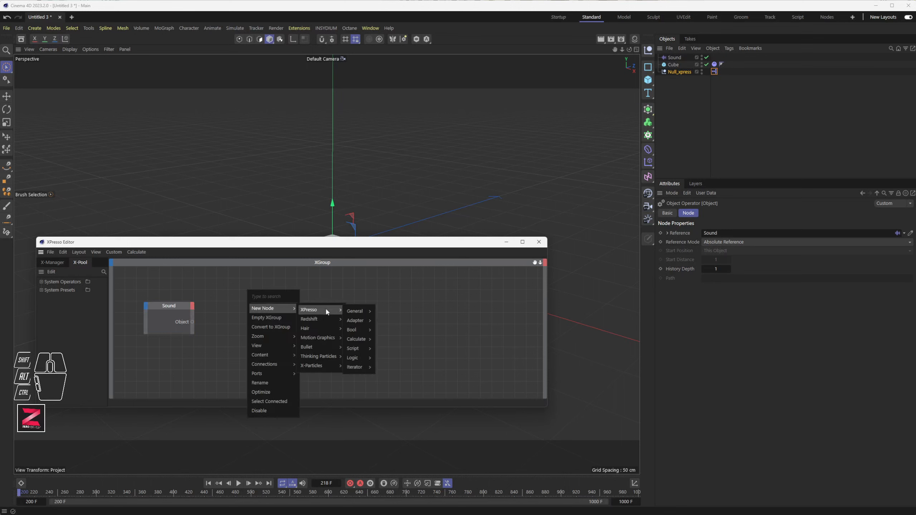
mouse_move(326, 340)
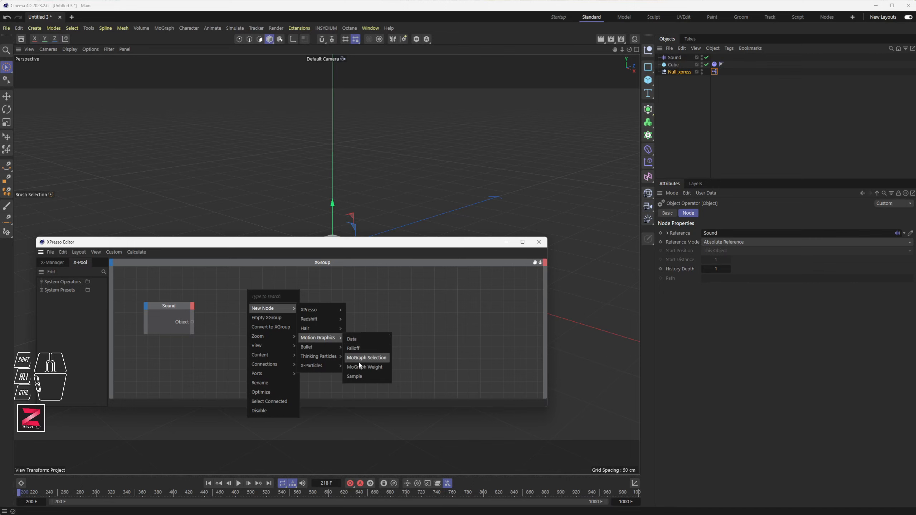
left_click(359, 376)
left_click_drag(263, 317, 258, 318)
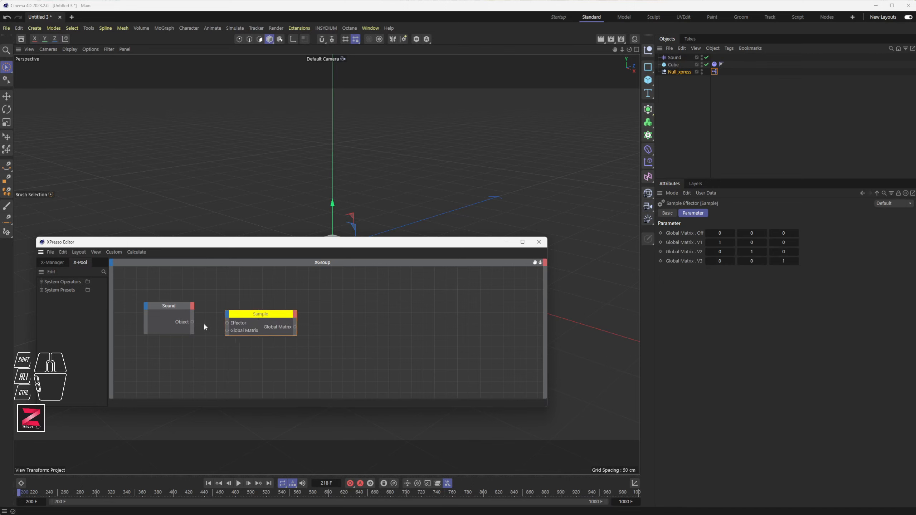
Connect the Sound node's Object output to the Sample node's Effector input and add a Strength output to Sample.
left_click_drag(192, 322, 268, 307)
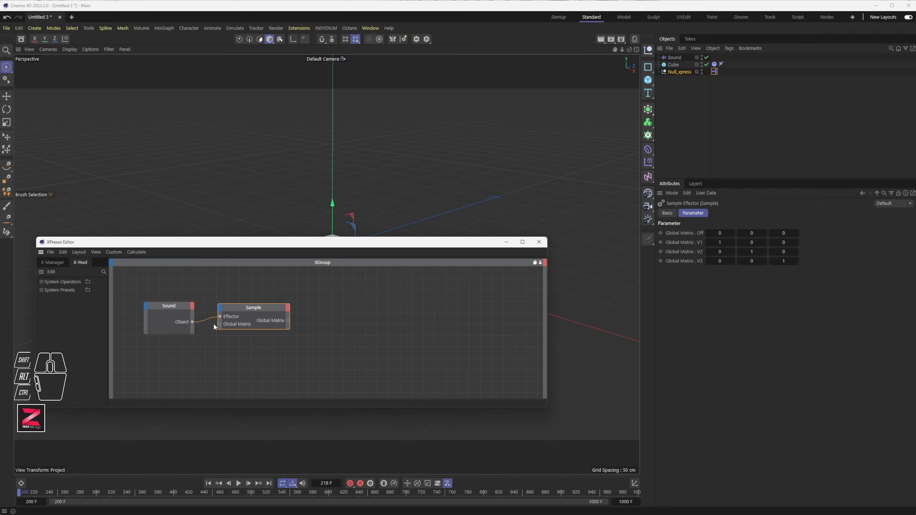
left_click(287, 307)
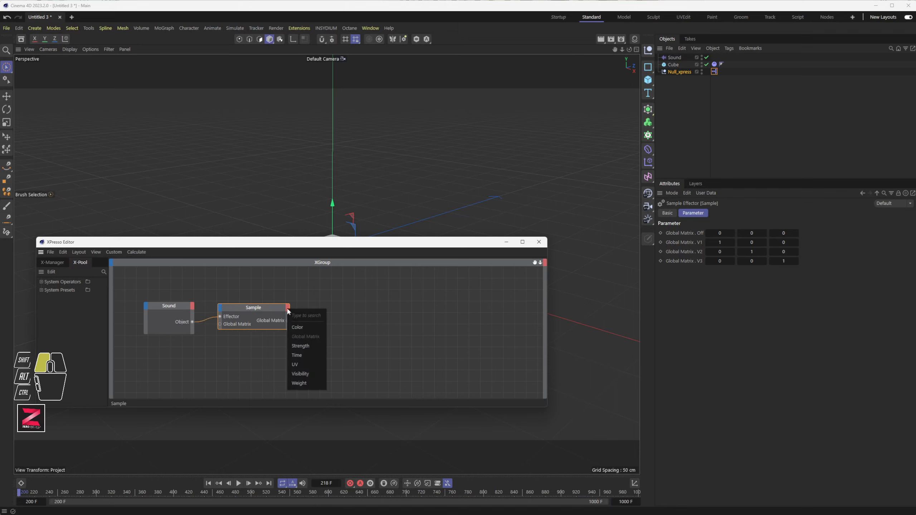
left_click(303, 346)
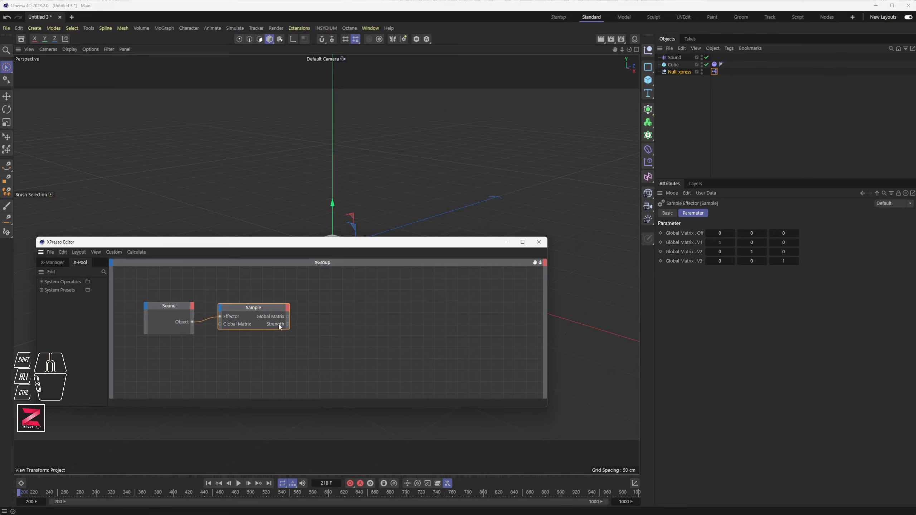
Add a Result node to the XPresso graph and connect the Sample node's Strength output to it.
right_click(341, 292)
mouse_move(372, 310)
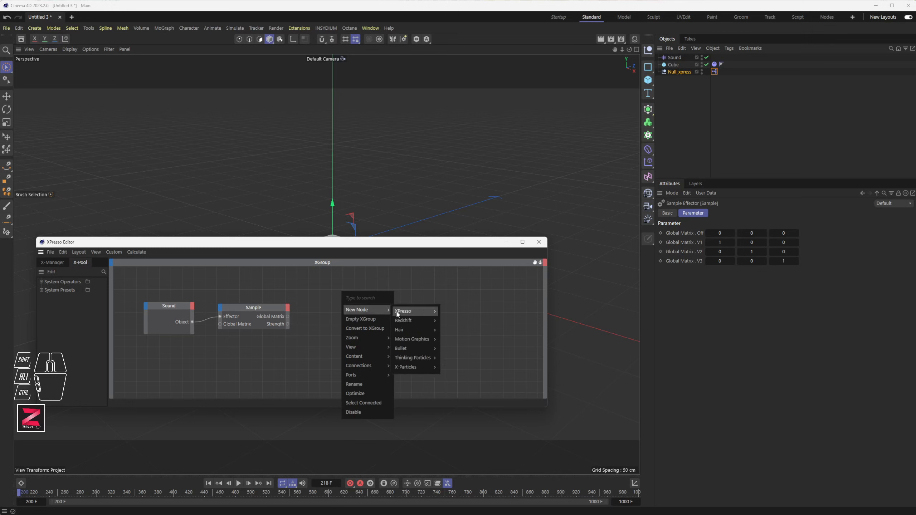
mouse_move(400, 311)
mouse_move(451, 312)
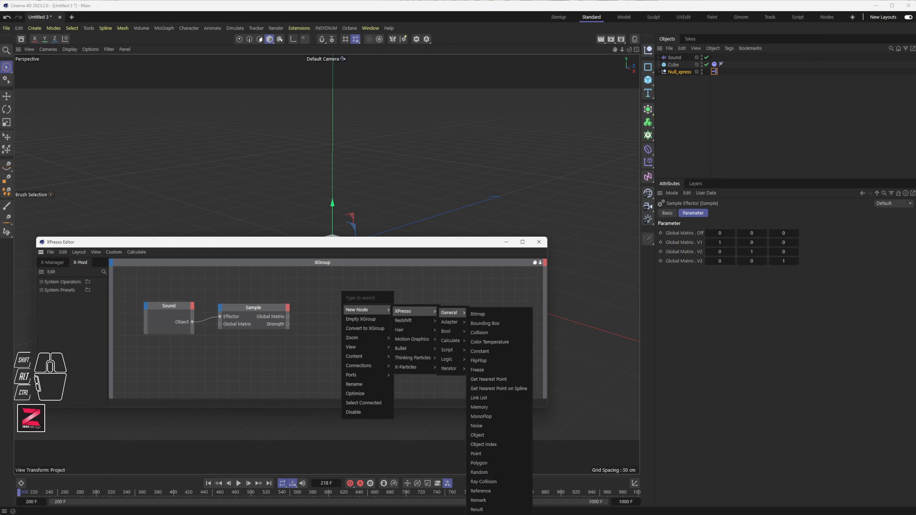
left_click(483, 509)
left_click_drag(288, 325, 333, 295)
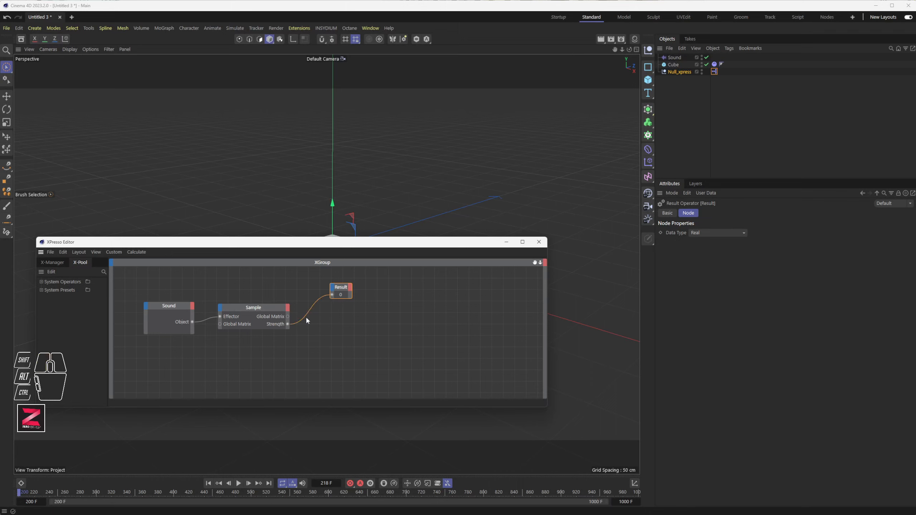
Play the animation from the start frame to check the strength value in the Result node.
left_click(209, 483)
left_click(239, 483)
left_click(238, 484)
key("F8")
key("F8")
key("F8")
key("F8")
Move the XPresso editor window below the cube and move the Sample and Sound nodes up in the graph.
left_click_drag(364, 246, 347, 309)
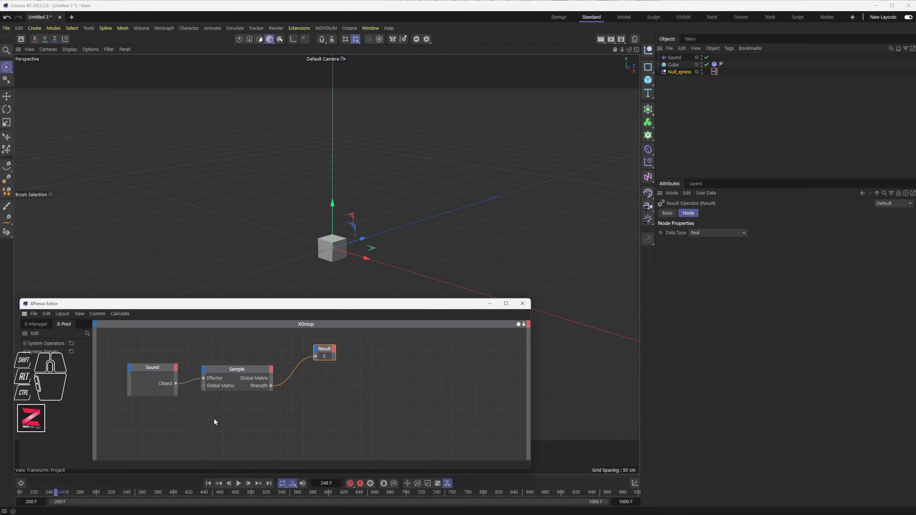
left_click_drag(230, 366, 238, 357)
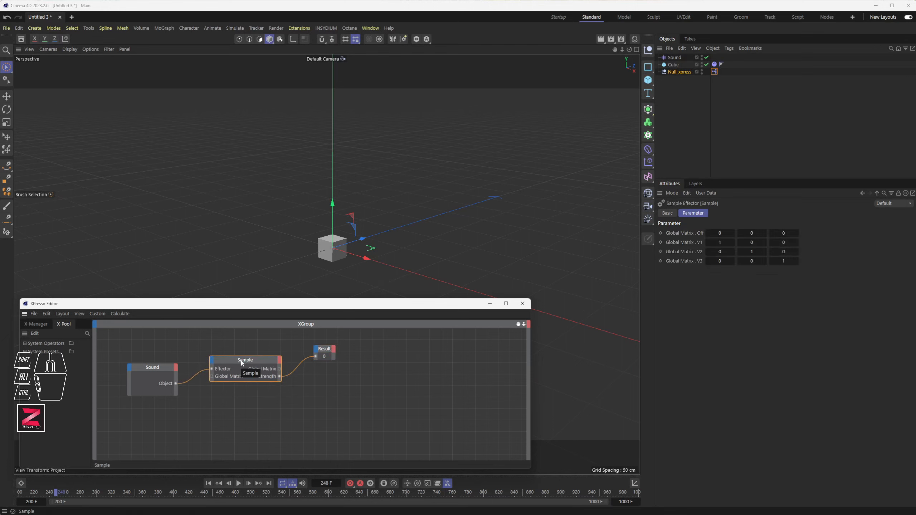
left_click_drag(152, 368, 145, 347)
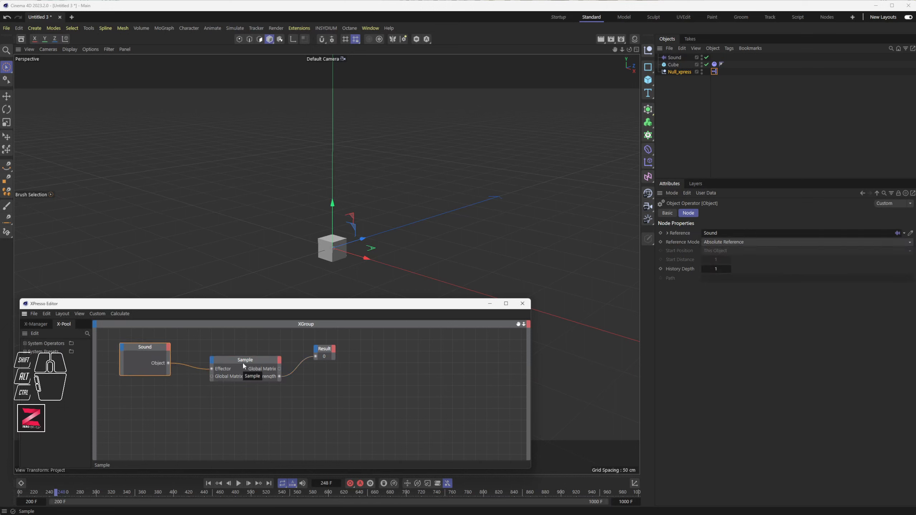
Add a Box Field to the Sound effector's fields so that it encloses the cube.
left_click(679, 58)
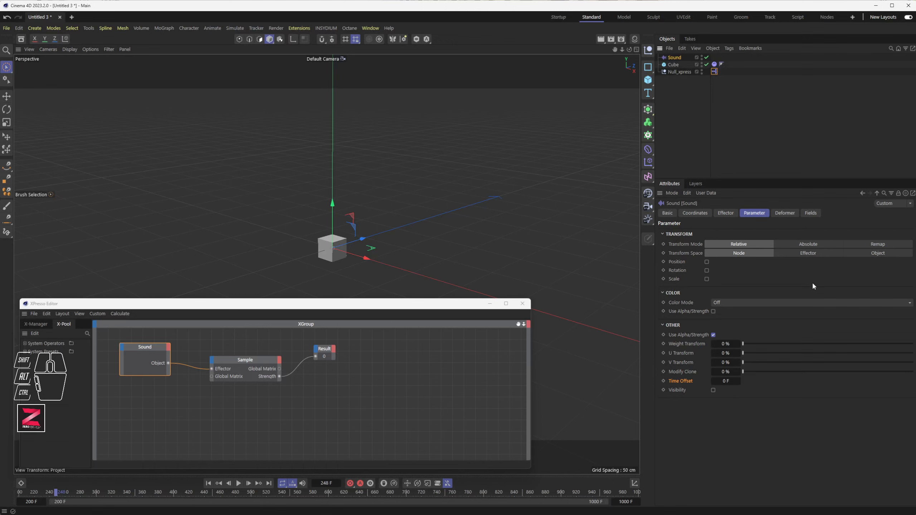
left_click(811, 213)
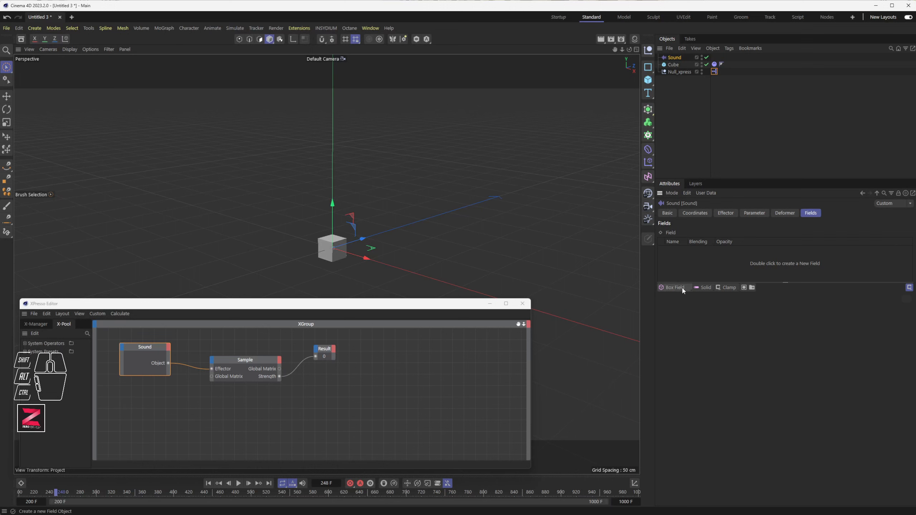
left_click(671, 288)
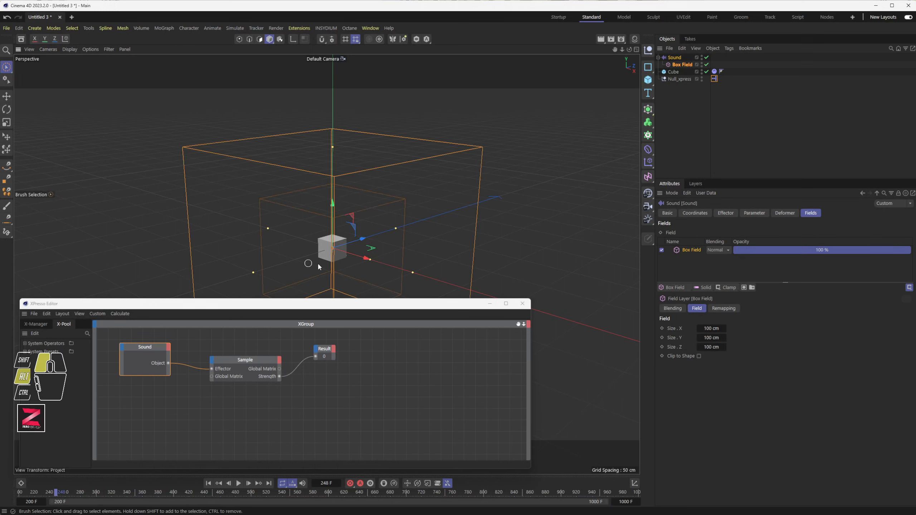
left_click_drag(318, 262, 352, 269, "alt")
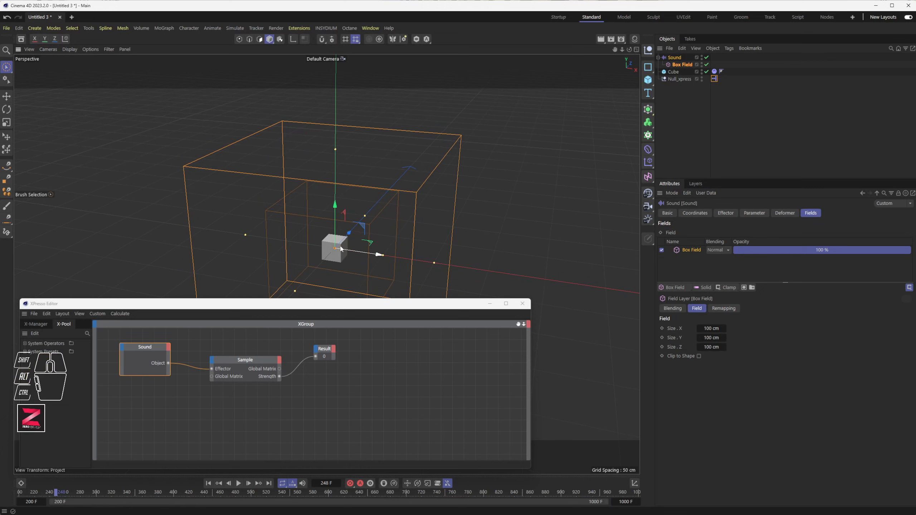
Bring the Sample node level with the Sound and Result nodes and reselect the Sound effector with its Box Field.
left_click_drag(245, 362, 239, 352)
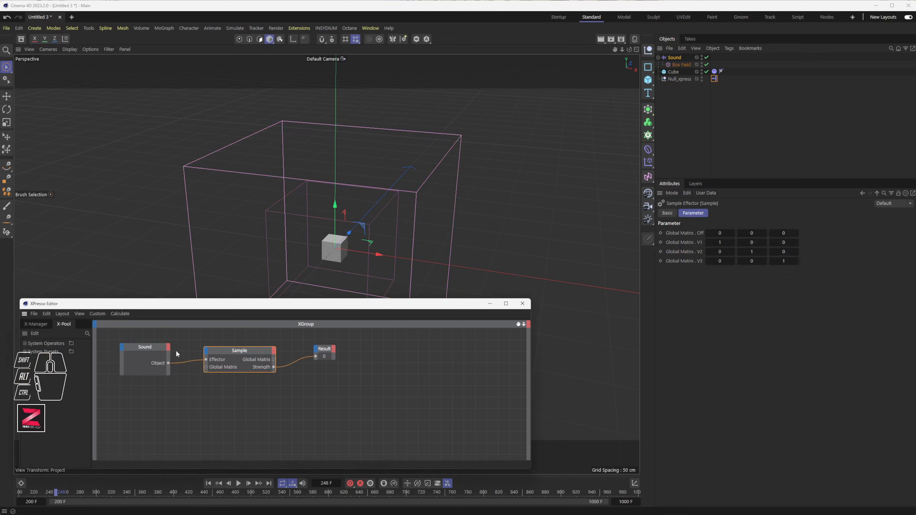
left_click_drag(82, 304, 83, 303)
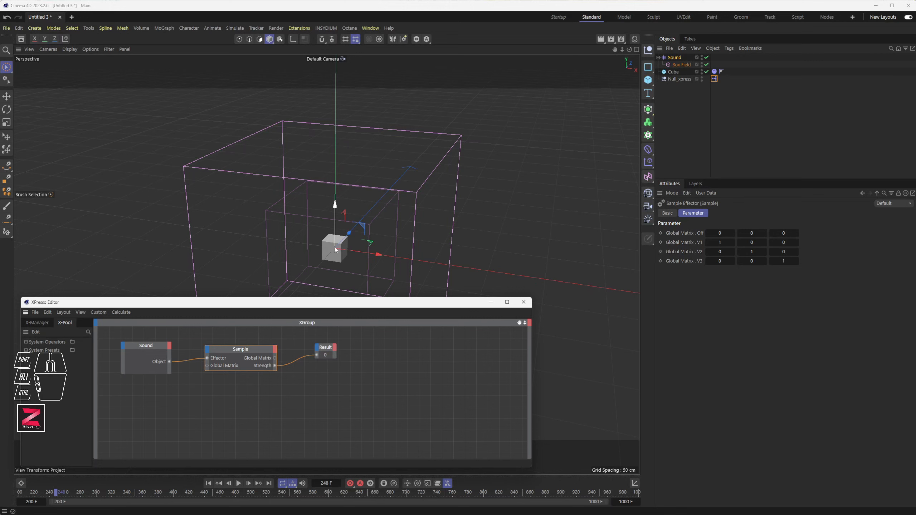
left_click(684, 65)
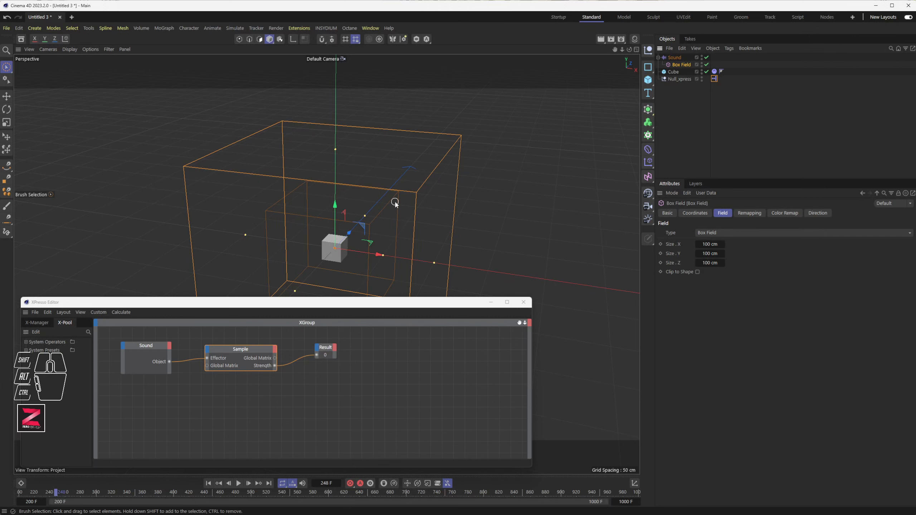
left_click(675, 58)
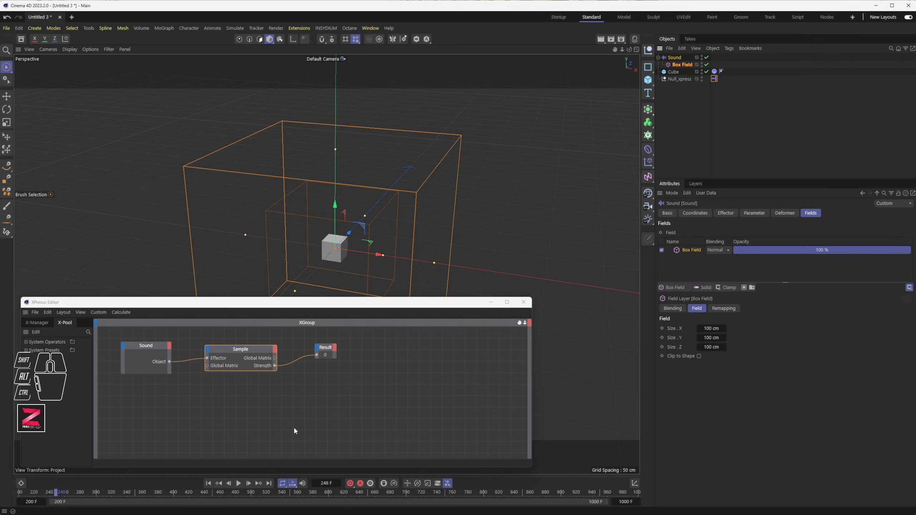
Widen the Result node and play the animation from the start frame to check its sampled strength value.
left_click(209, 483)
left_click_drag(325, 356, 331, 358)
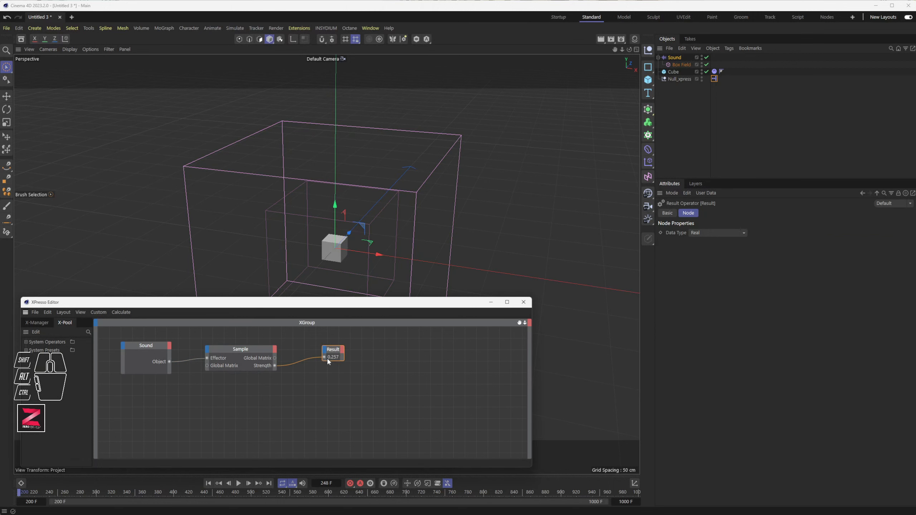
left_click(238, 483)
left_click_drag(344, 356, 323, 351)
left_click(342, 351)
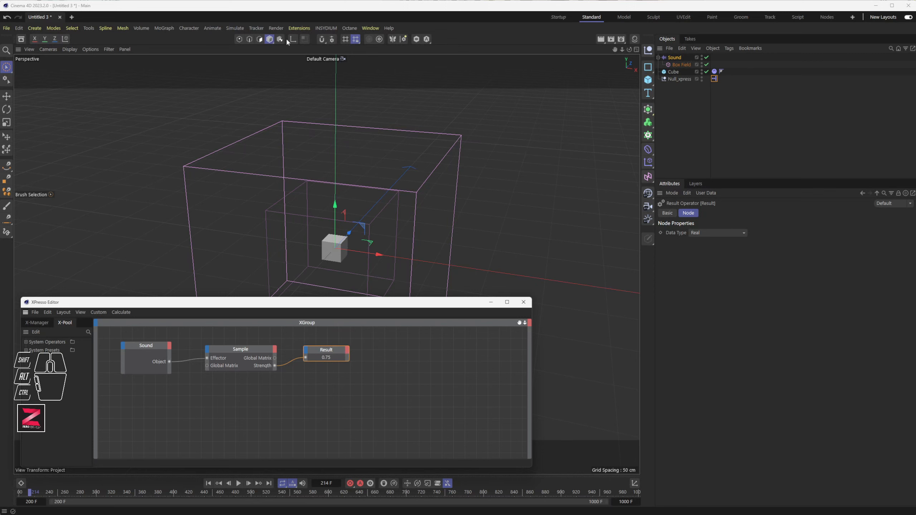
Add an Attractor force to the scene and move it up along the Y axis, above the cube.
left_click(163, 29)
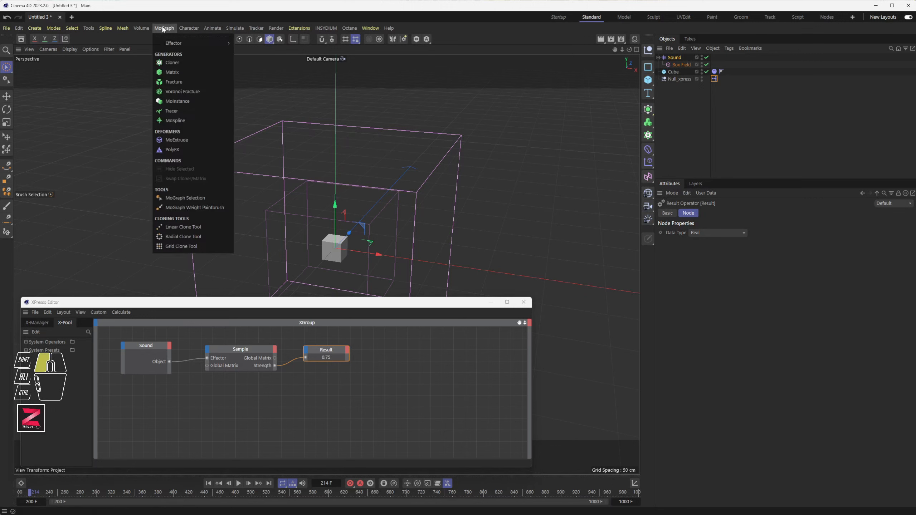
mouse_move(253, 43)
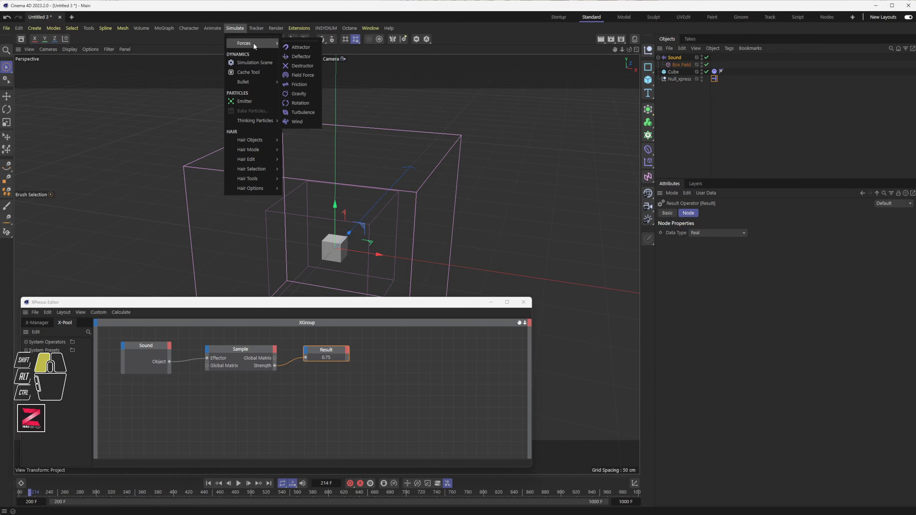
left_click(307, 51)
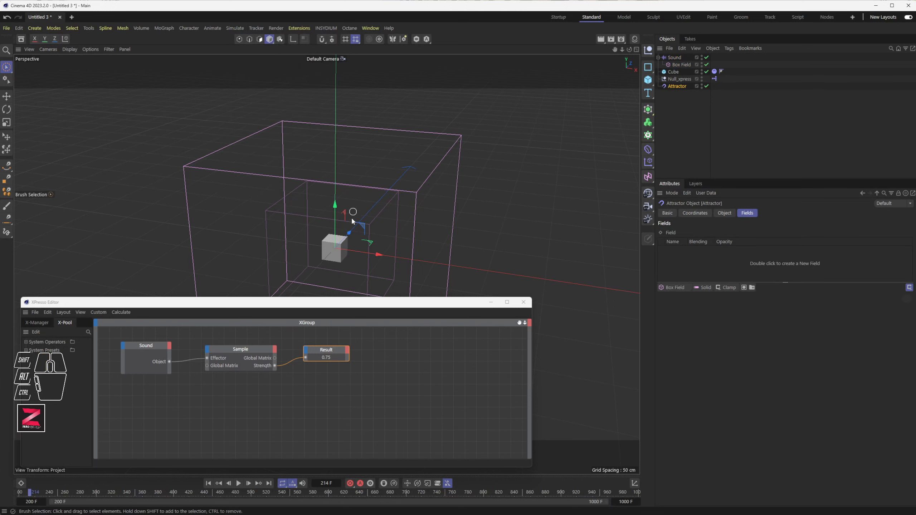
left_click_drag(340, 221, 340, 118)
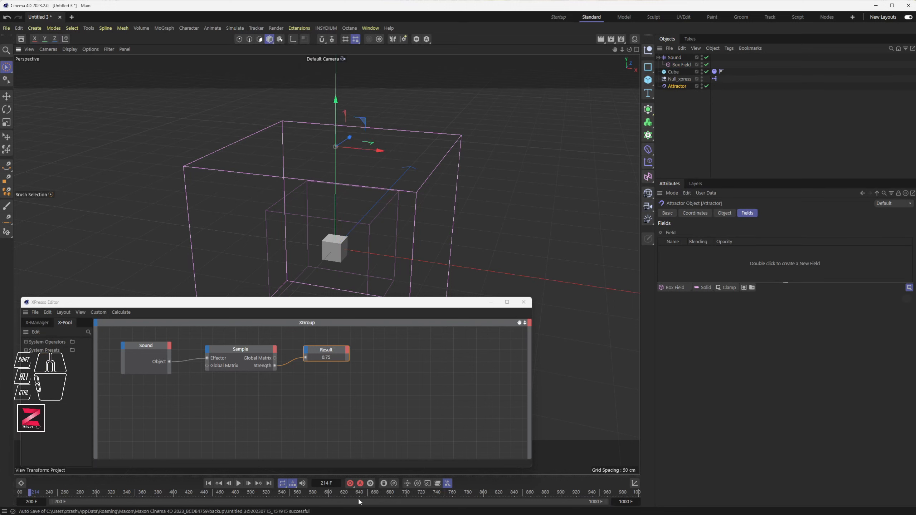
Play the simulation from the start frame to check the Attractor's pull on the cube, then rewind it.
left_click(209, 483)
left_click(239, 486)
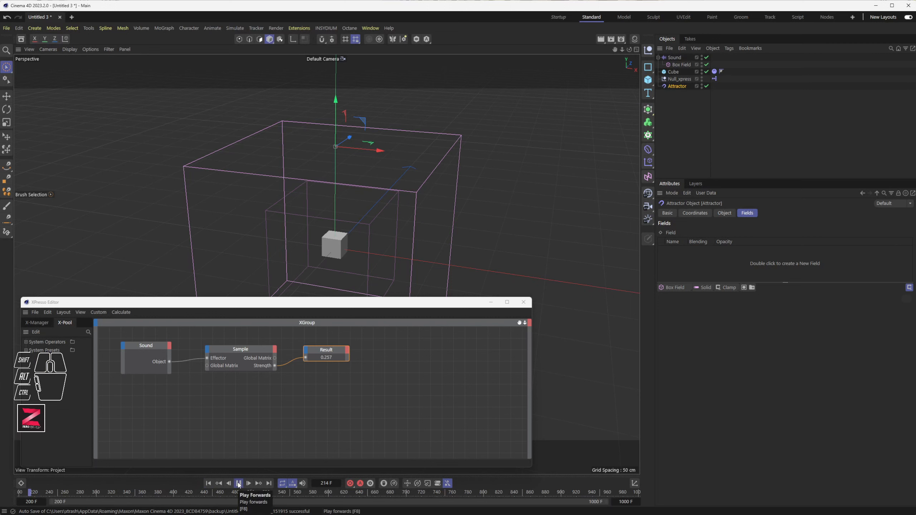
left_click(208, 484)
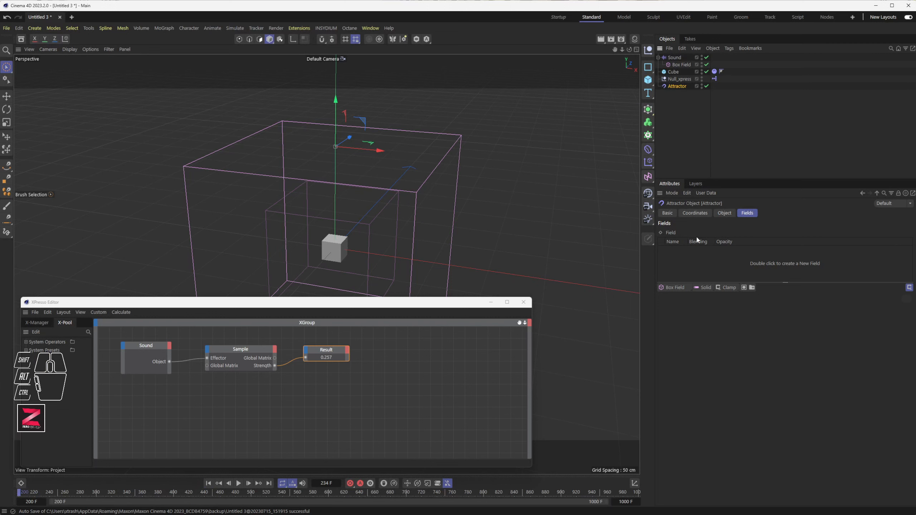
Bring the Attractor into the XPresso graph with a Strength input port and place its node beyond the Result node.
left_click(724, 214)
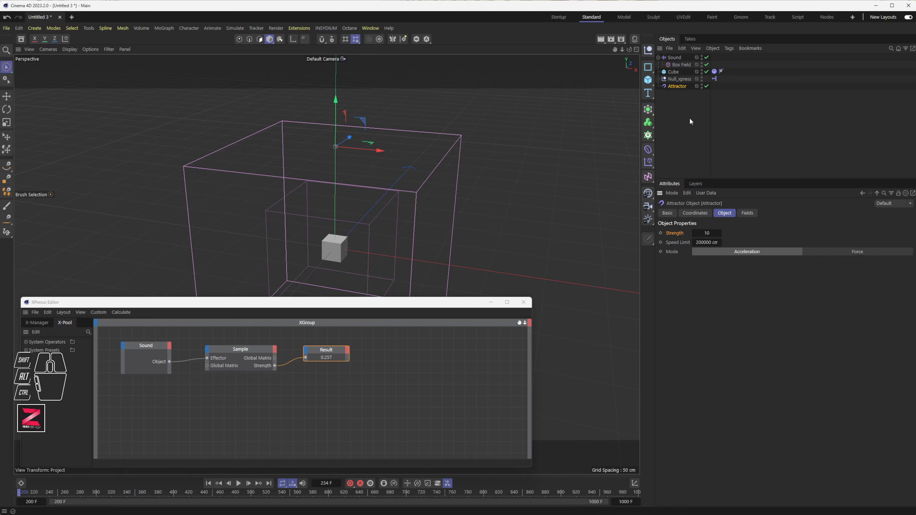
left_click_drag(677, 86, 332, 382)
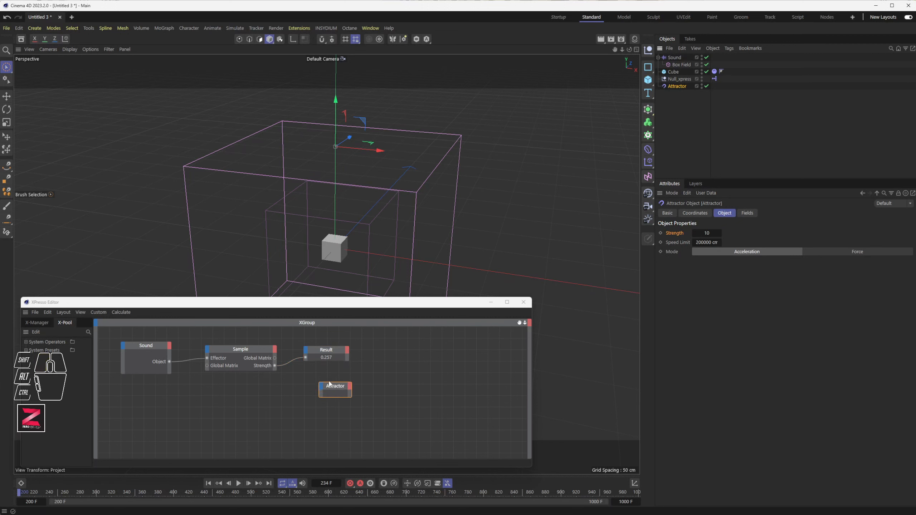
left_click(322, 389)
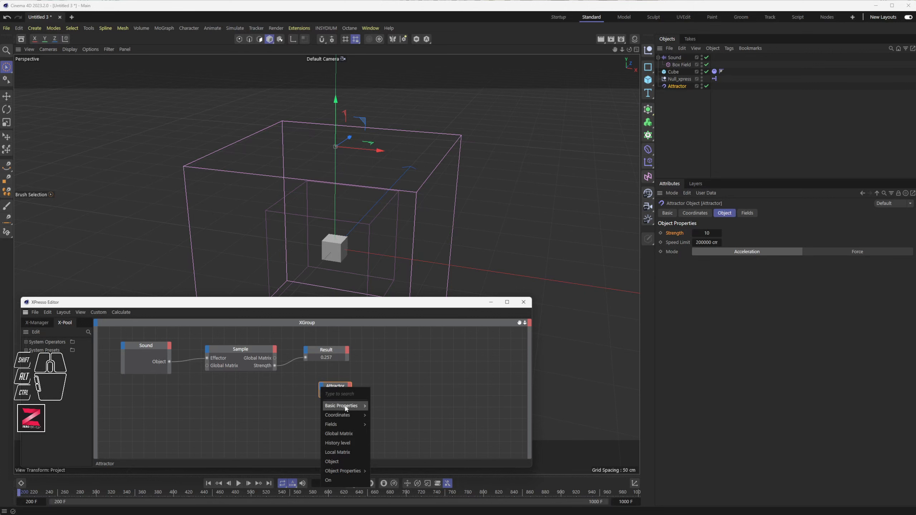
mouse_move(346, 407)
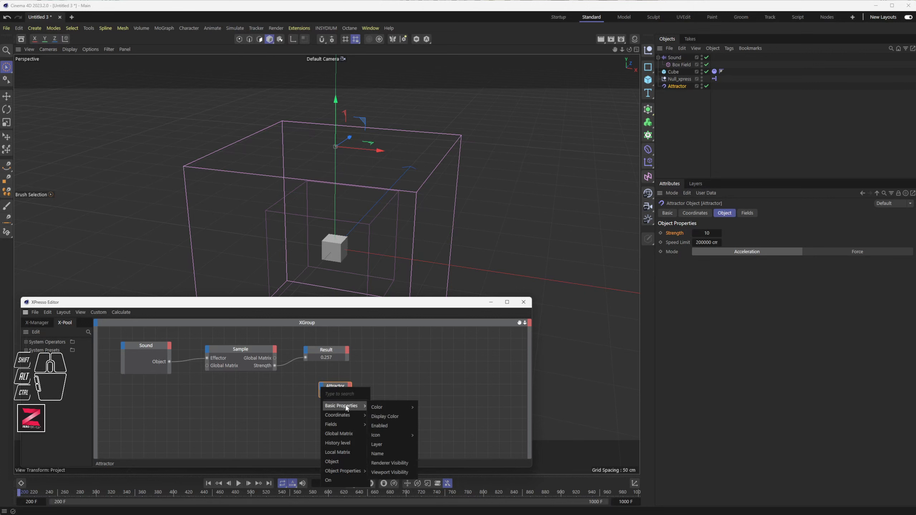
mouse_move(346, 472)
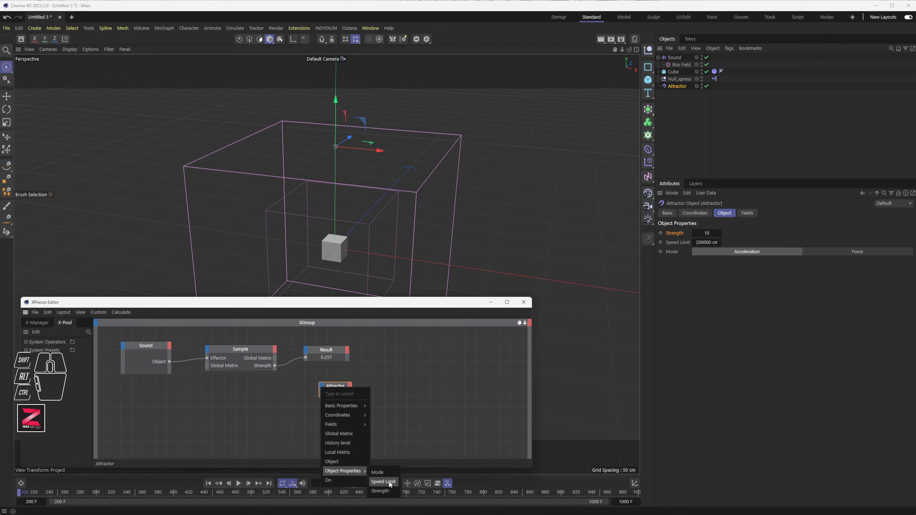
left_click(381, 492)
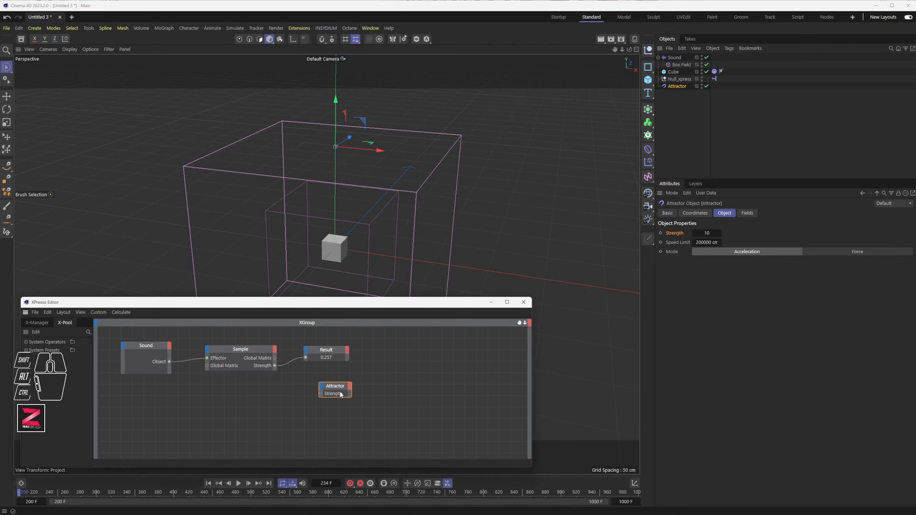
left_click_drag(335, 391, 390, 389)
mouse_move(246, 352)
left_mouse_down()
mouse_move(240, 343)
mouse_move(244, 350)
left_mouse_up()
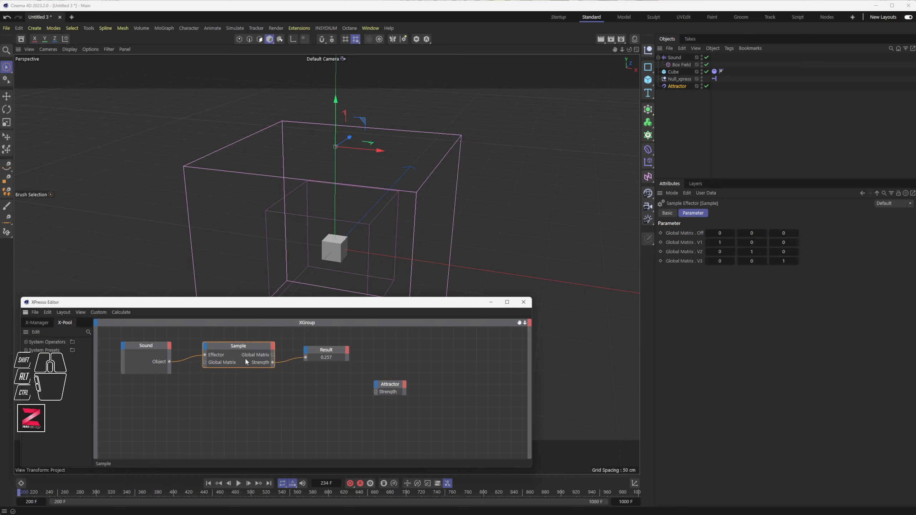
right_click(312, 383)
mouse_move(338, 401)
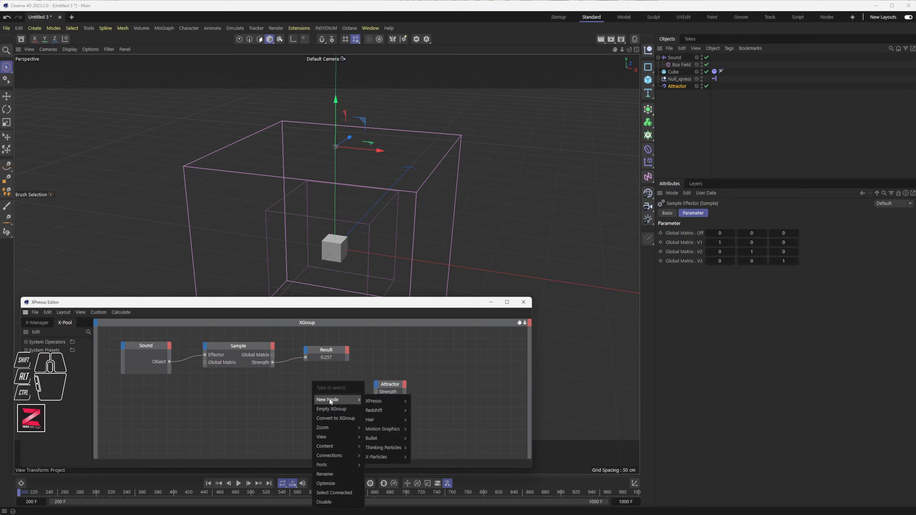
mouse_move(383, 400)
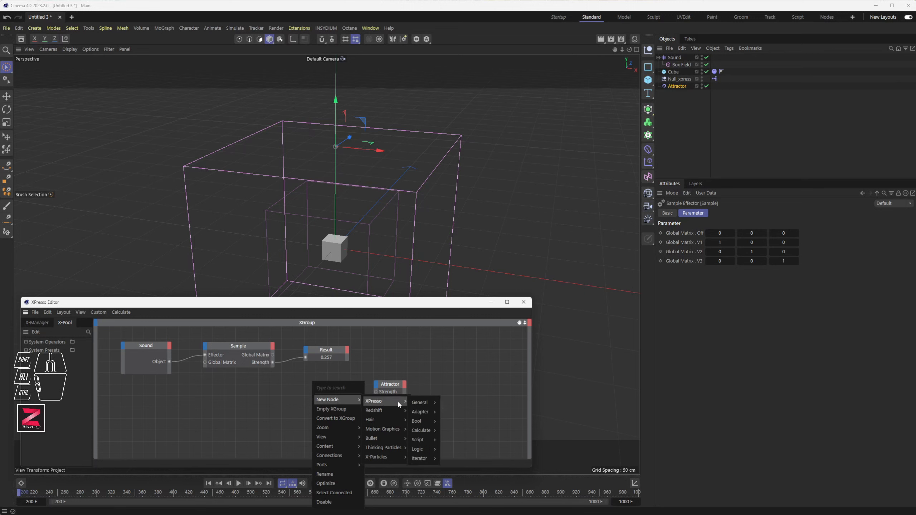
mouse_move(424, 403)
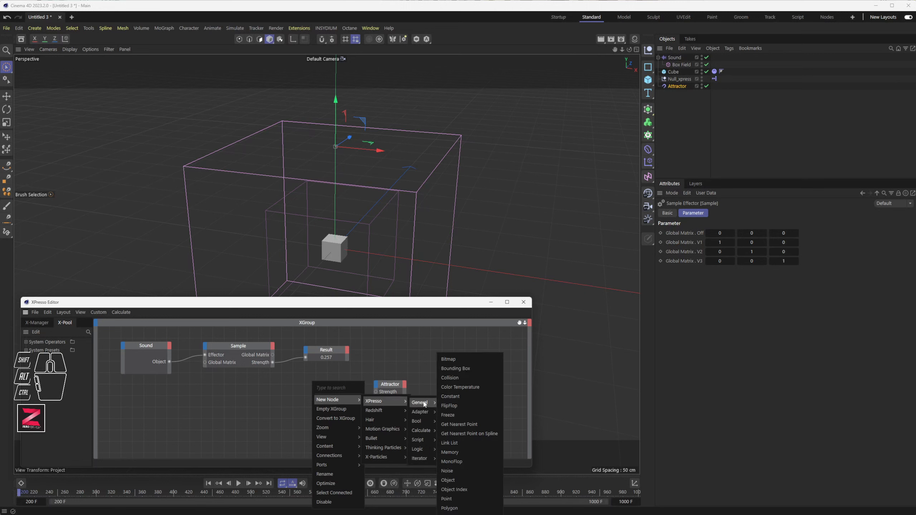
left_click(328, 319)
Add a Range Mapper node to the XPresso graph and place it below the Result node, just before the Attractor.
left_click_drag(320, 303, 317, 234)
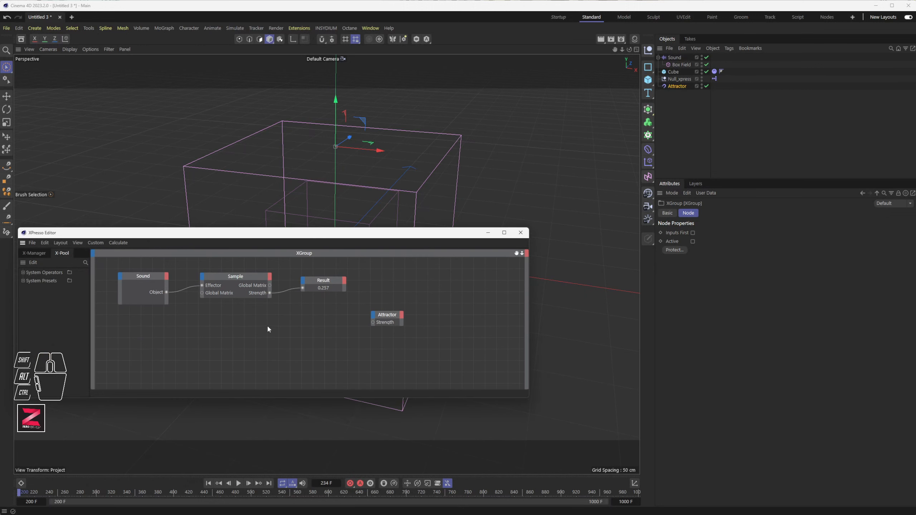
right_click(268, 329)
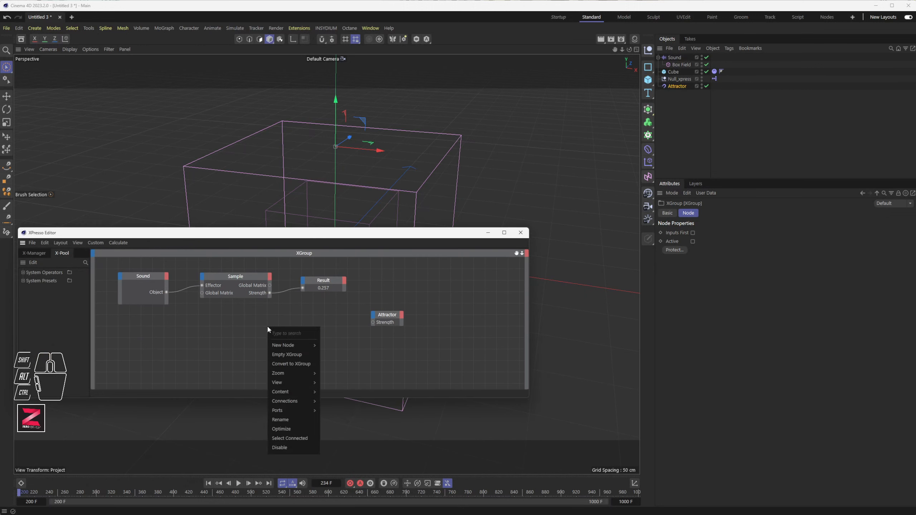
type("rang")
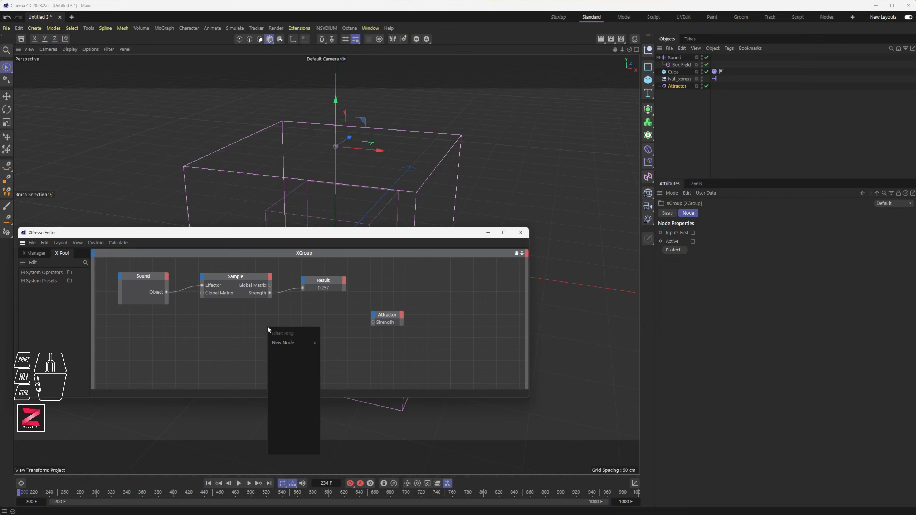
mouse_move(292, 343)
mouse_move(328, 344)
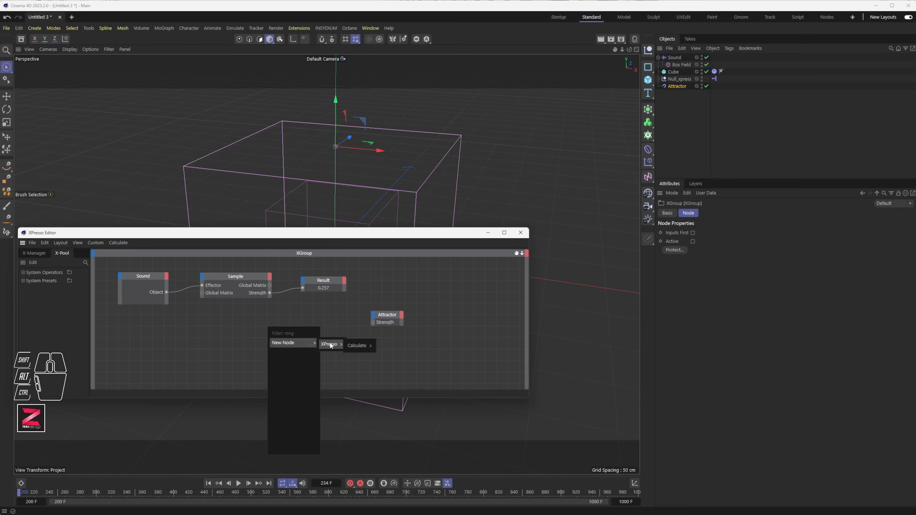
left_click(391, 348)
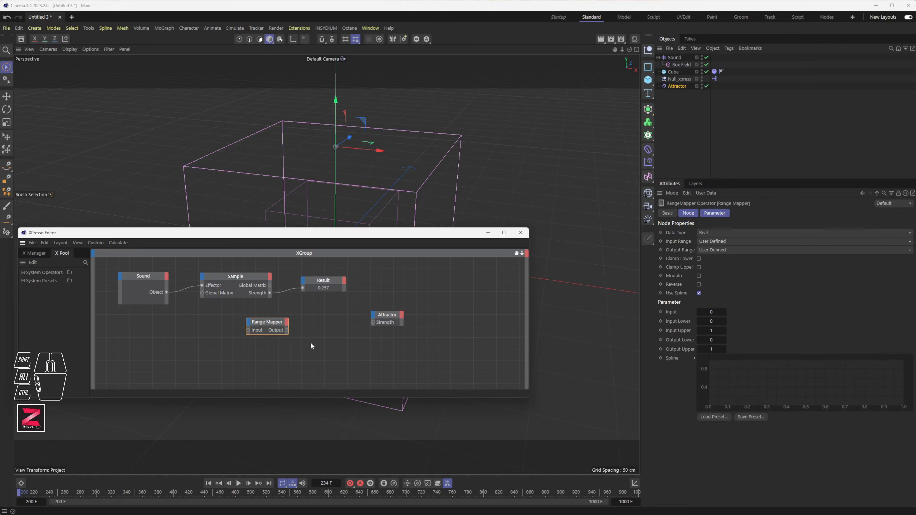
left_click_drag(270, 323, 323, 317)
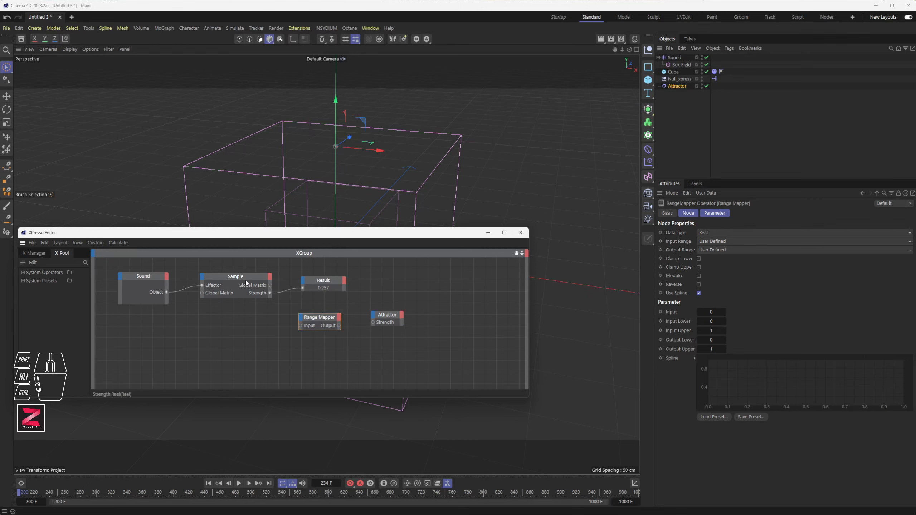
Wire the Sample node's Strength through the Range Mapper, with its Output Upper set to 1000, into the Attractor's Strength input.
mouse_move(254, 276)
left_mouse_down()
mouse_move(245, 272)
mouse_move(261, 291)
left_mouse_up()
left_click_drag(305, 324, 301, 326)
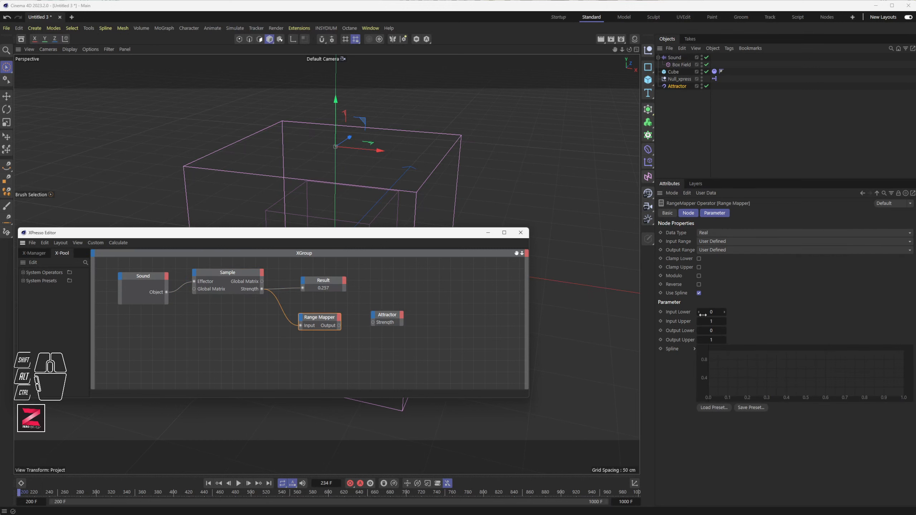
left_click(711, 321)
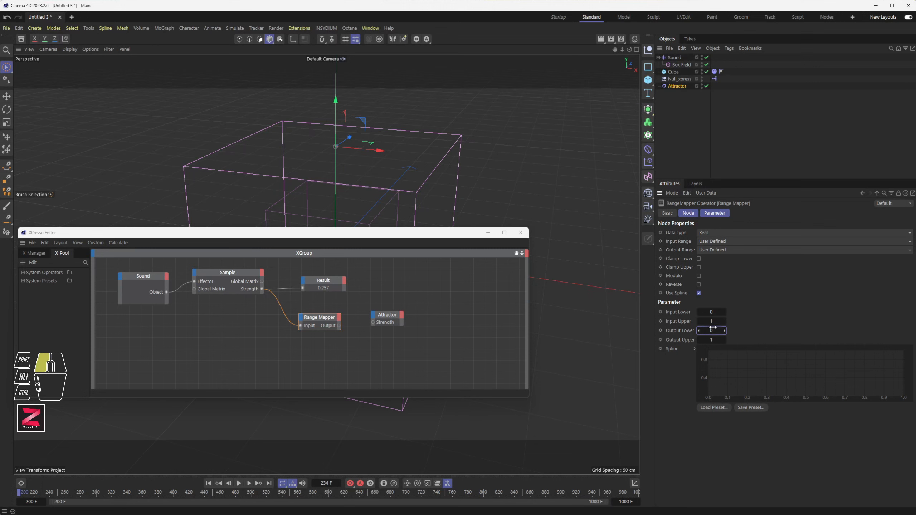
left_click(712, 340)
key("Return")
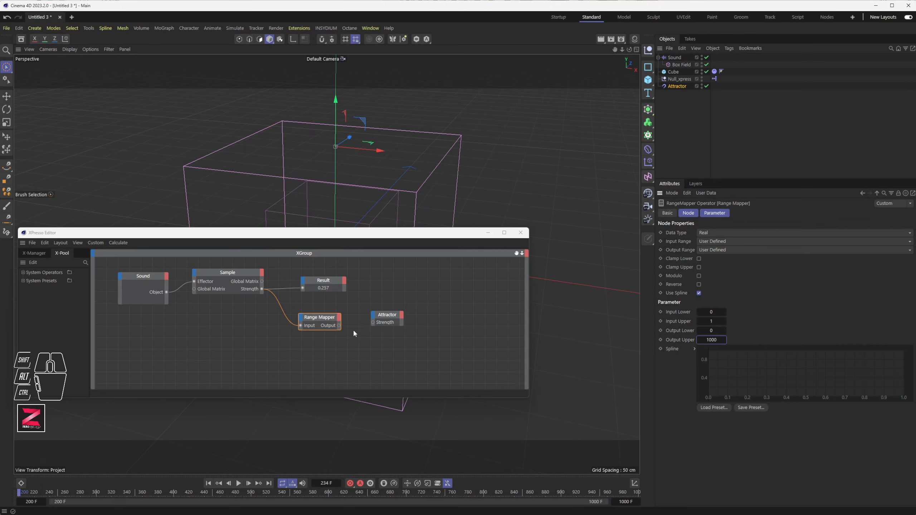
left_click_drag(339, 325, 373, 323)
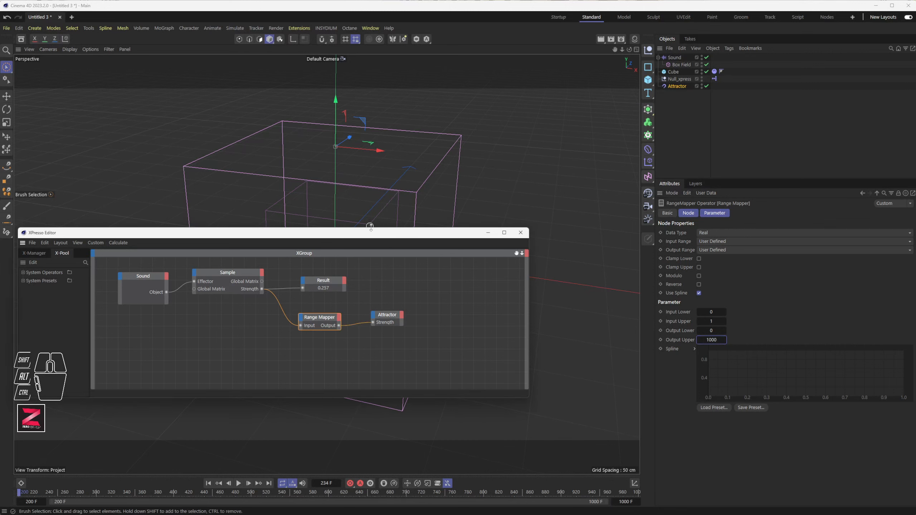
left_click_drag(371, 228, 365, 309)
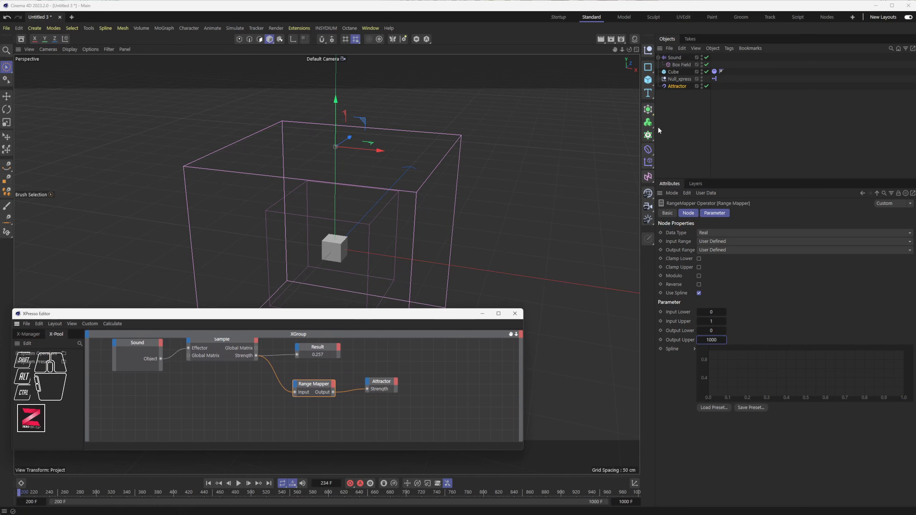
Set the Attractor's Speed Limit to 100 cm, play the simulation to test the cube's motion, and rewind it.
left_click(678, 86)
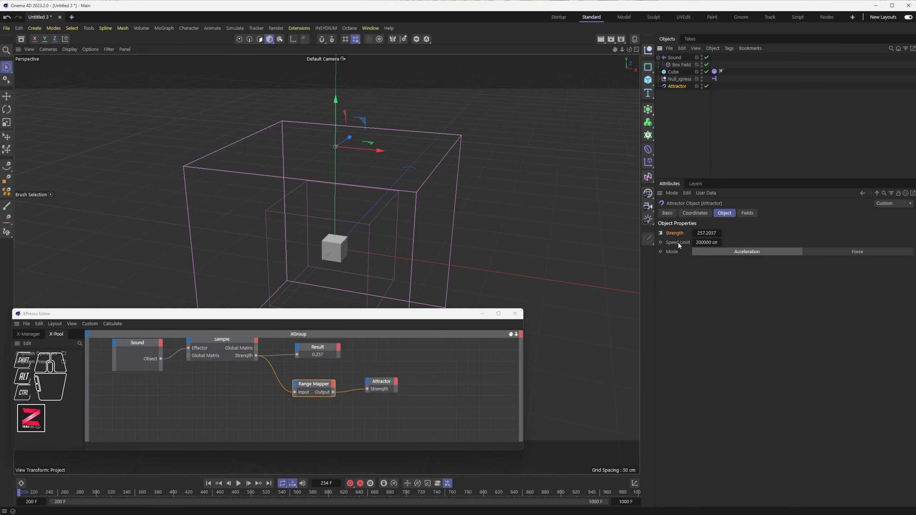
left_click(707, 242)
type("100")
key("Return")
left_click(240, 485)
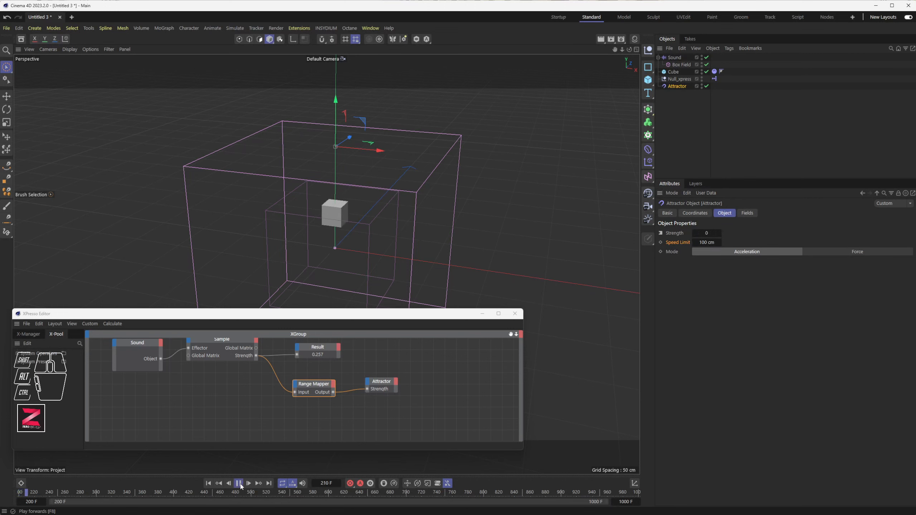
left_click(239, 484)
left_click(215, 484)
Try an Attractor Speed Limit of 5 cm and play the simulation to judge the cube's motion.
left_click(705, 242)
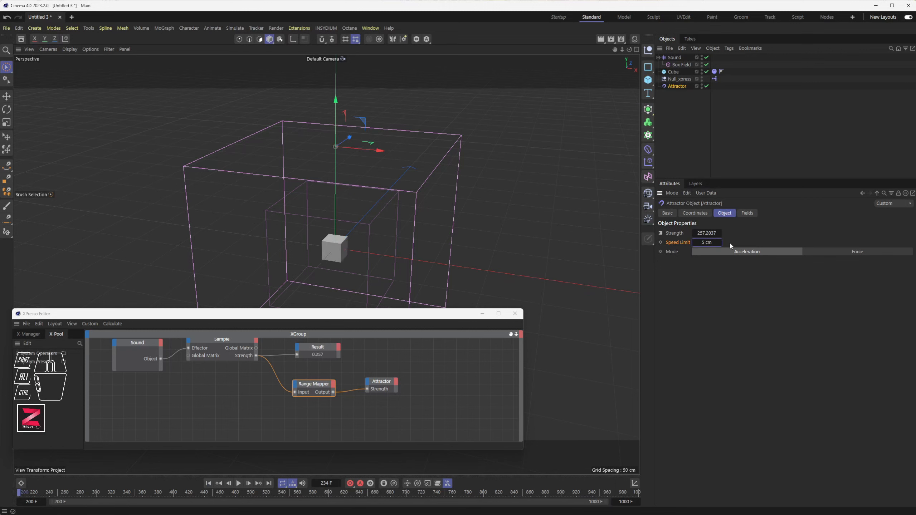
left_click(239, 484)
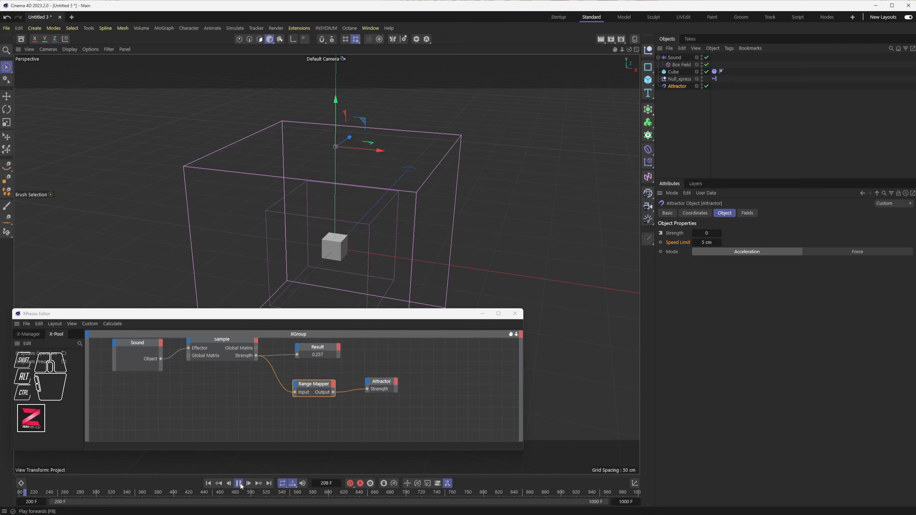
left_click(239, 484)
Set the Attractor's Speed Limit to 20 cm and play the simulation to test the pull on the cube.
left_click(707, 242)
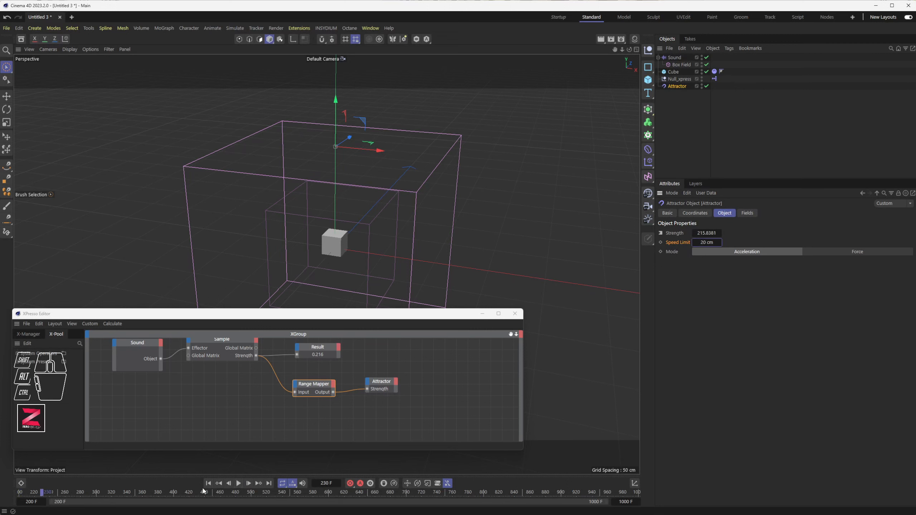
left_click(239, 483)
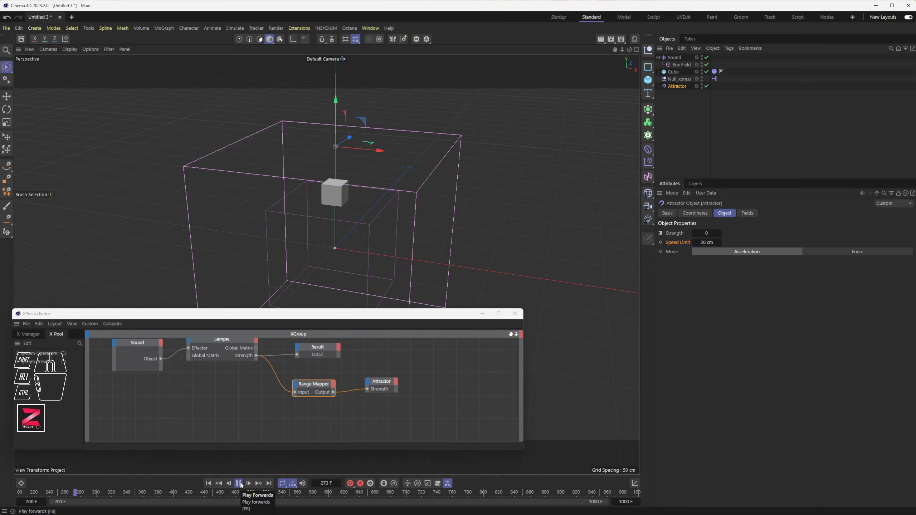
left_click(239, 483)
Inspect the Attractor's driven Strength and replay the simulation from the start frame to check how it follows the sound.
left_click(703, 233)
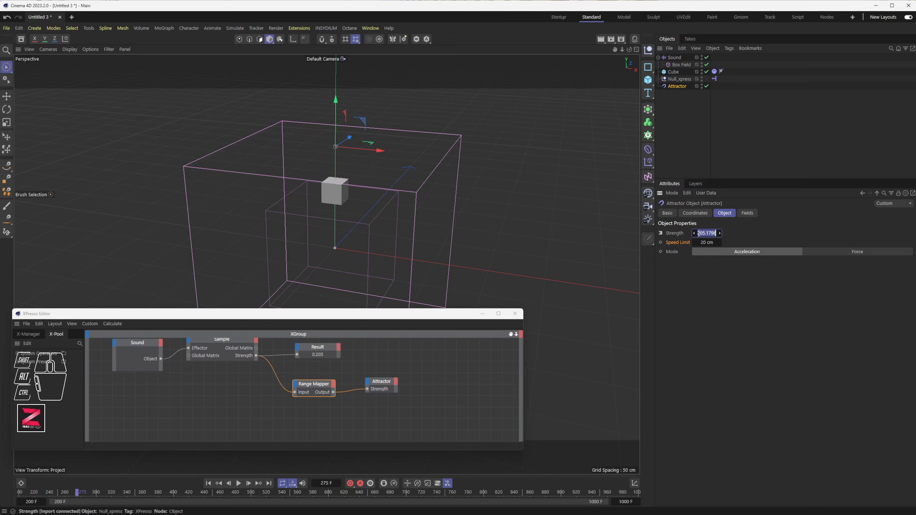
left_click(705, 289)
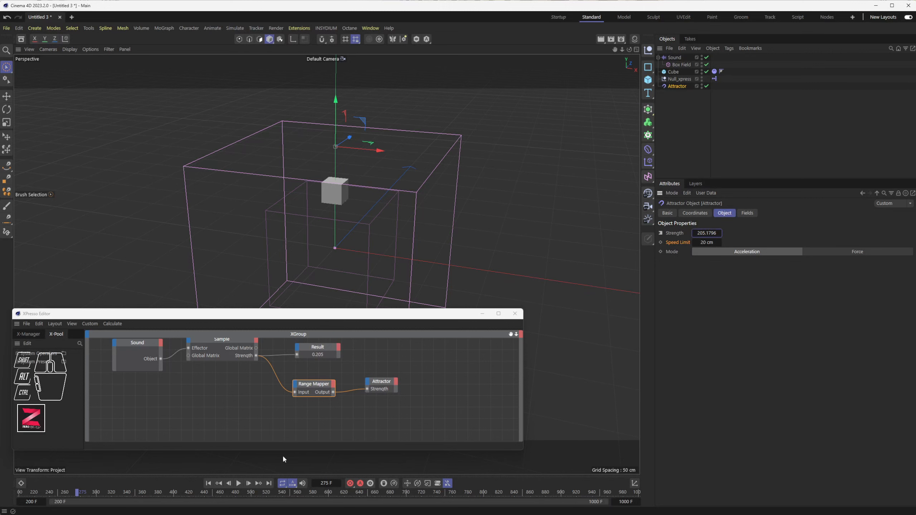
left_click(208, 484)
left_click(239, 484)
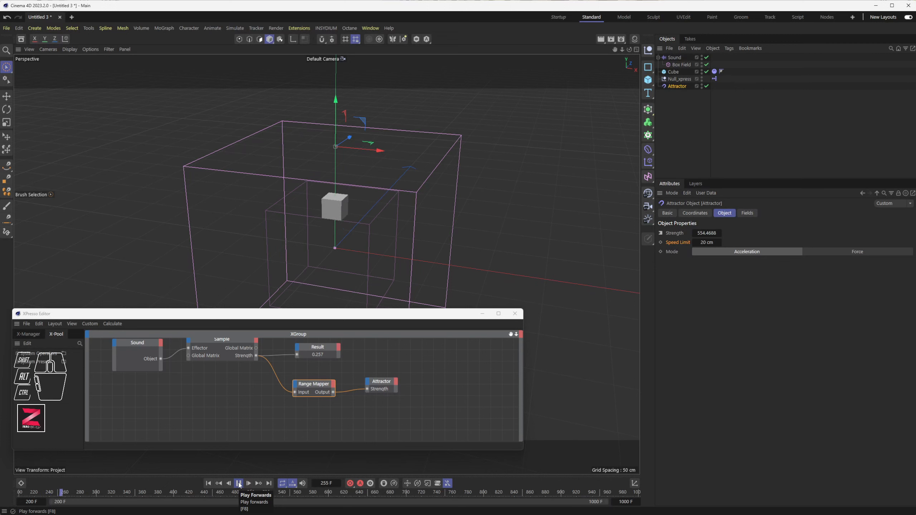
left_click(239, 484)
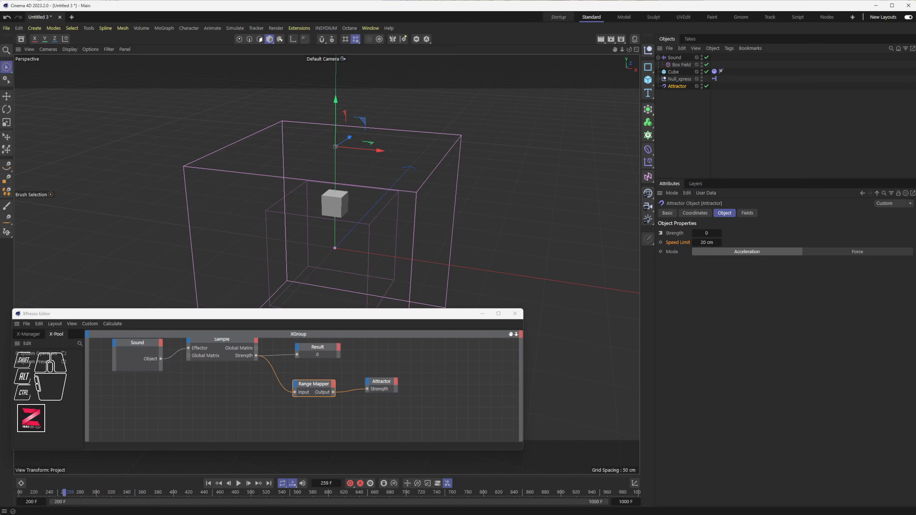
Add a Plane to the scene and give it a Bullet collider body tag.
left_click(648, 80)
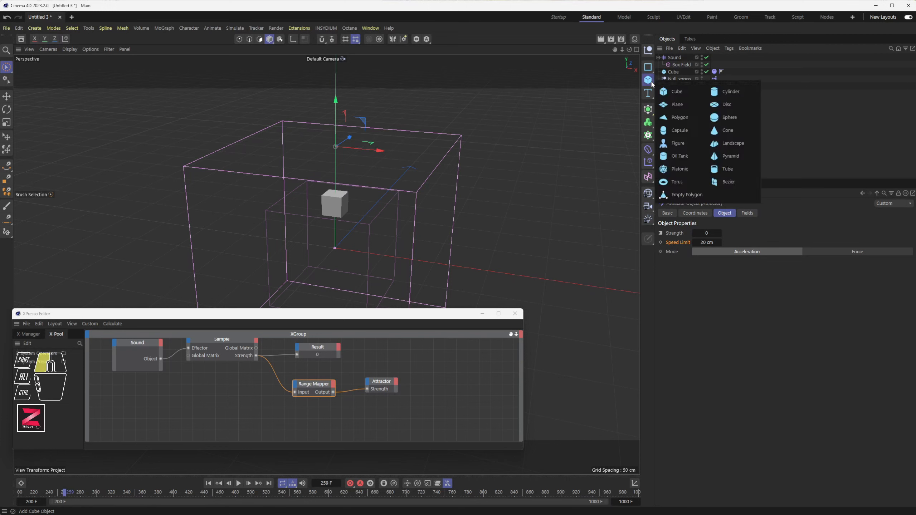
left_click(683, 104)
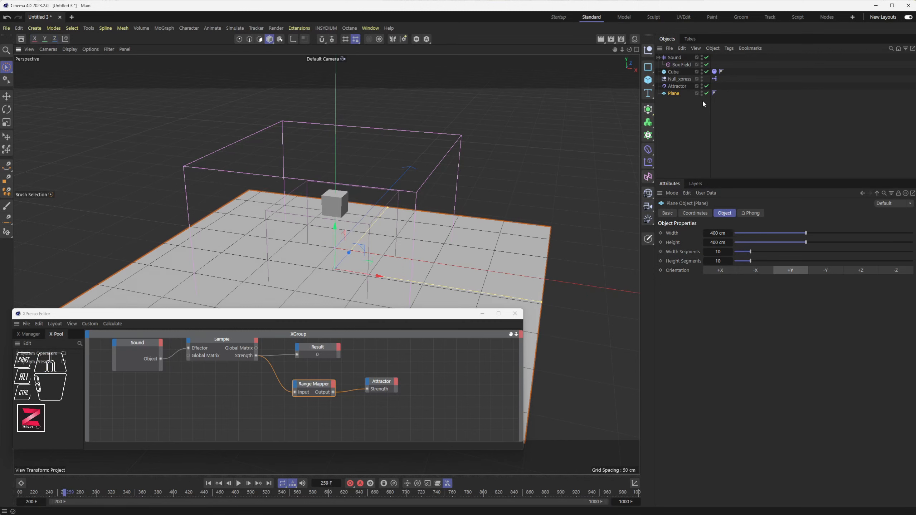
right_click(680, 94)
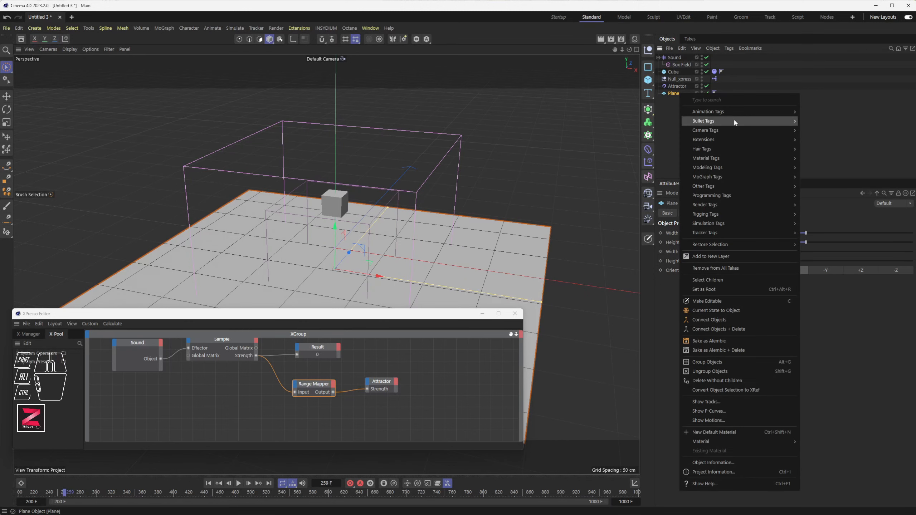
mouse_move(733, 121)
left_click(822, 144)
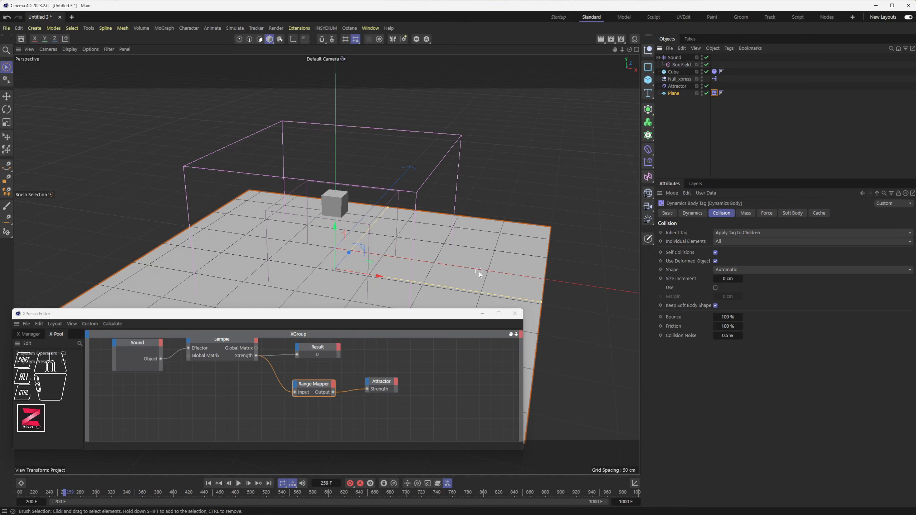
Set the plane's collision Friction to 20 % and return the simulation to the start frame.
left_click(727, 317)
key("Tab")
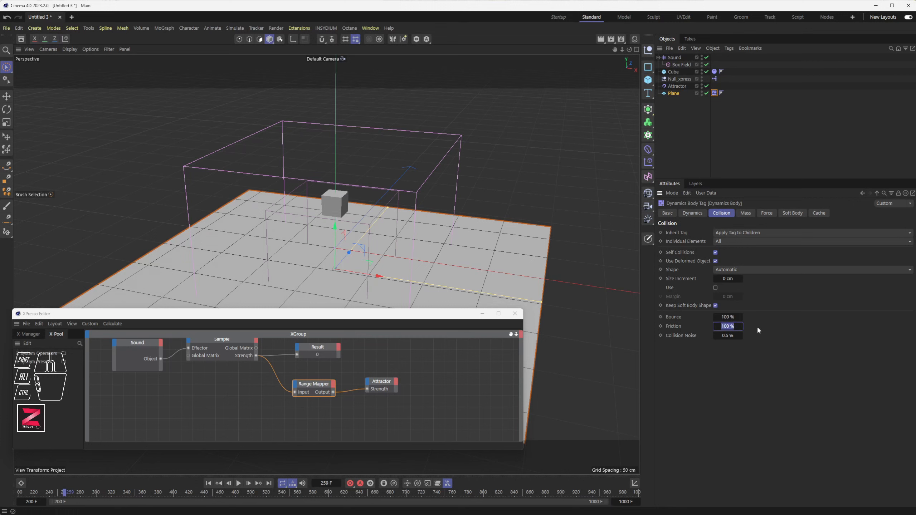
type("20")
left_click(238, 483)
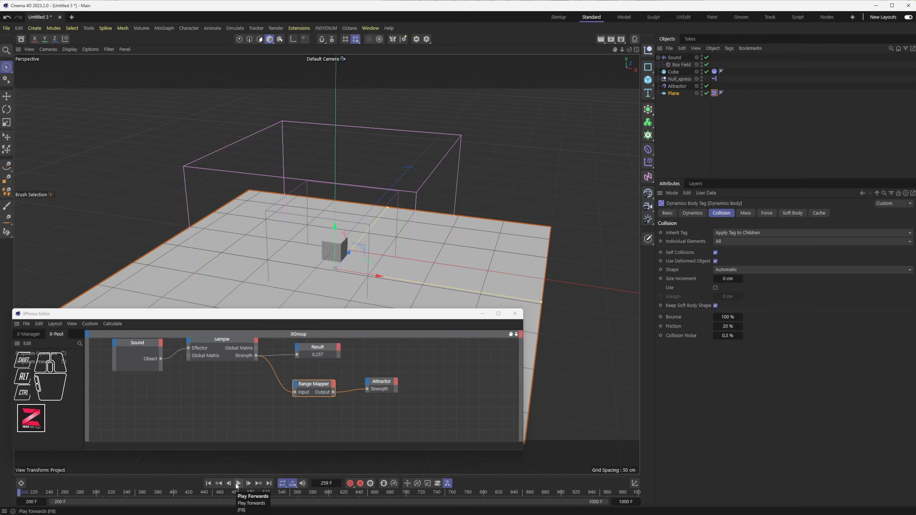
Set the Bullet Gravity in the project settings to 1000 cm.
left_click(715, 71)
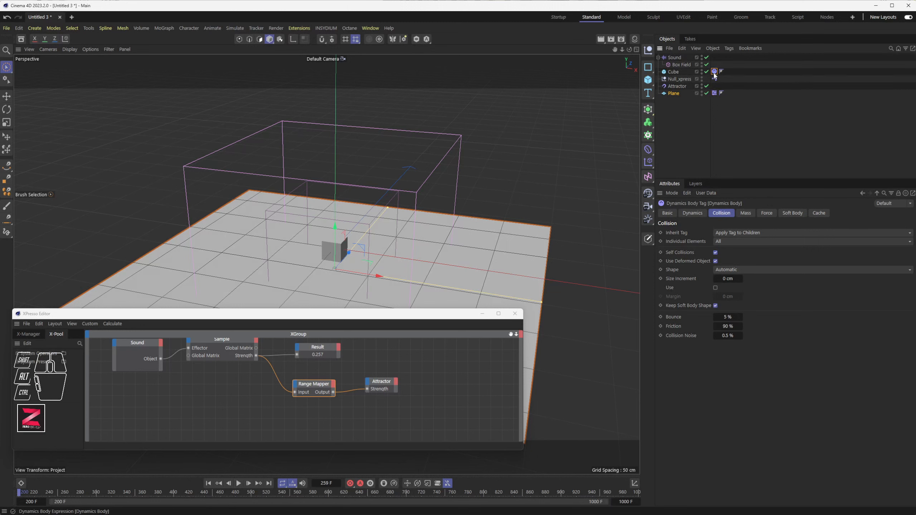
key("ctrl+d")
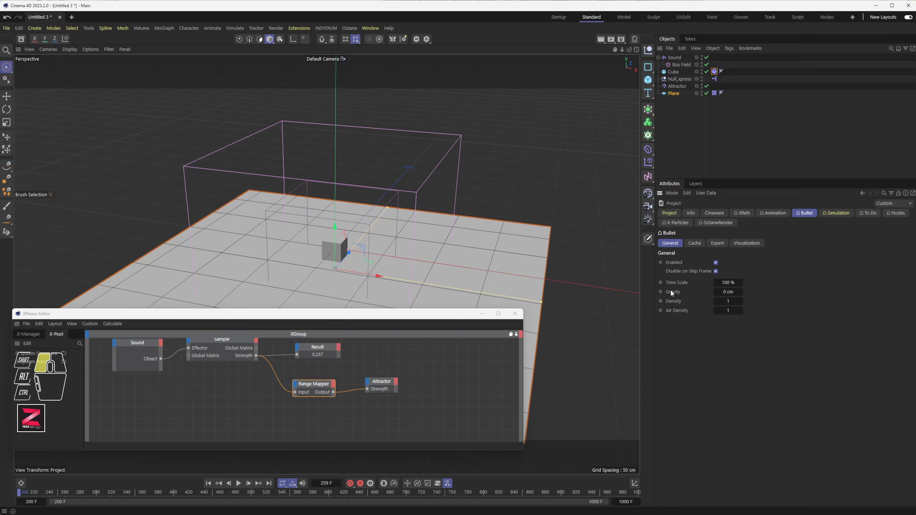
left_click(720, 292)
type("1000")
key("Return")
Play the simulation from the start frame to check how the cube behaves on the plane under gravity.
left_click(209, 483)
left_click(239, 484)
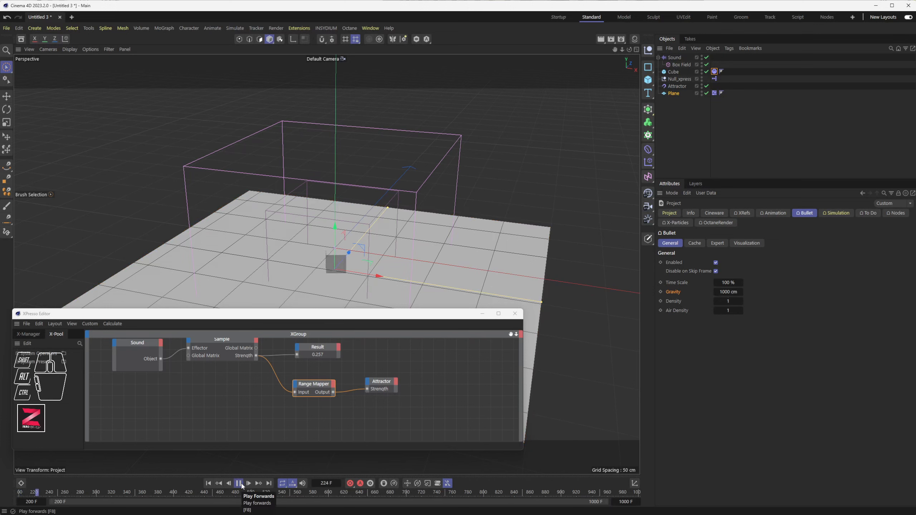
left_click(239, 484)
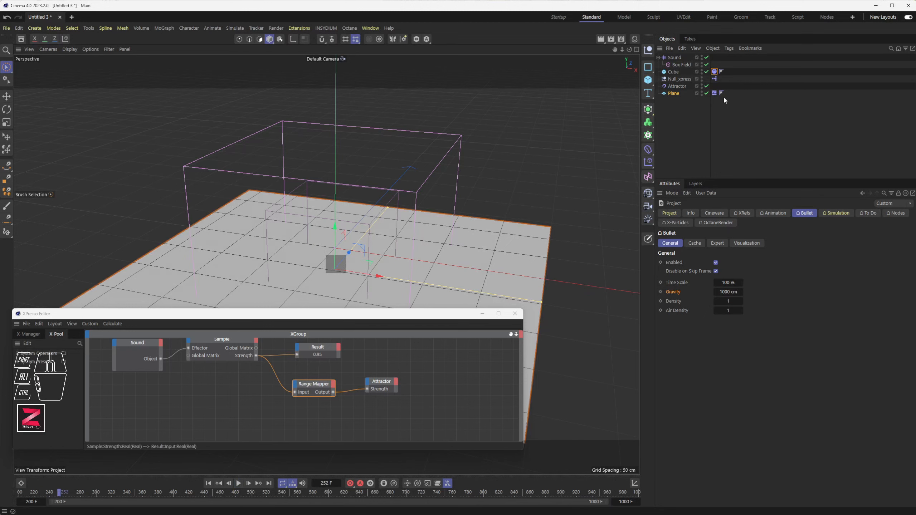
Move the Attractor straight down closer to the cube and play the simulation from the start frame.
left_click(678, 86)
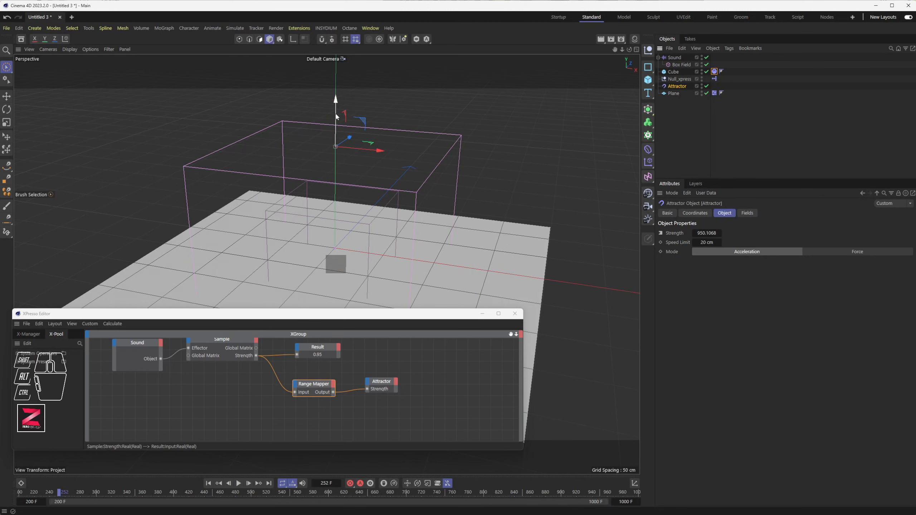
left_click_drag(336, 117, 336, 180)
left_click(209, 484)
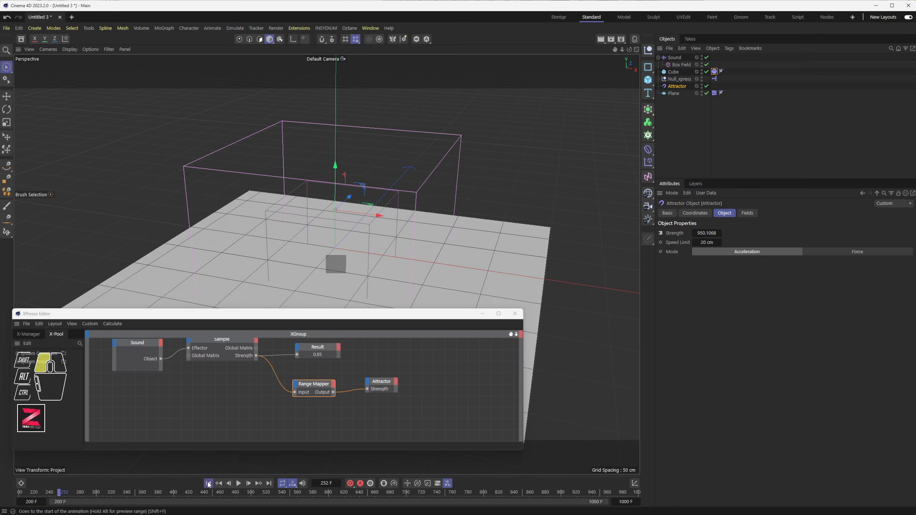
left_click(239, 484)
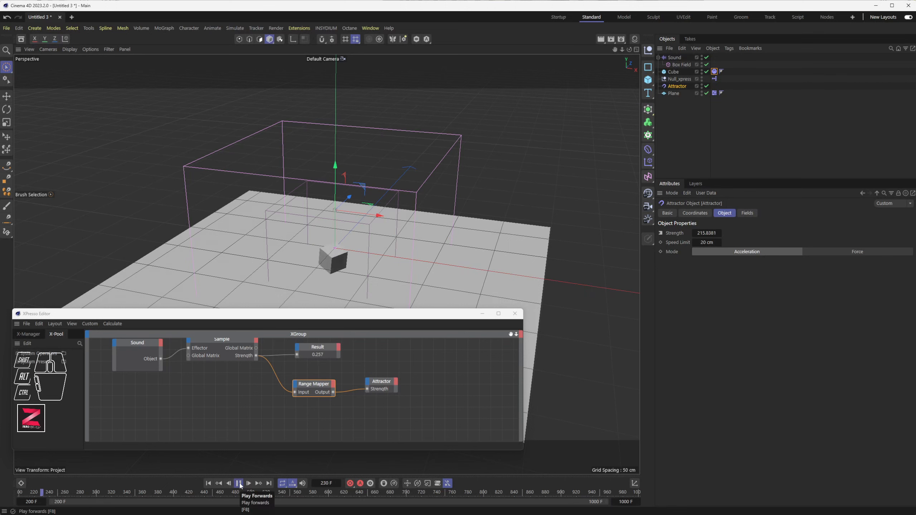
left_click(239, 484)
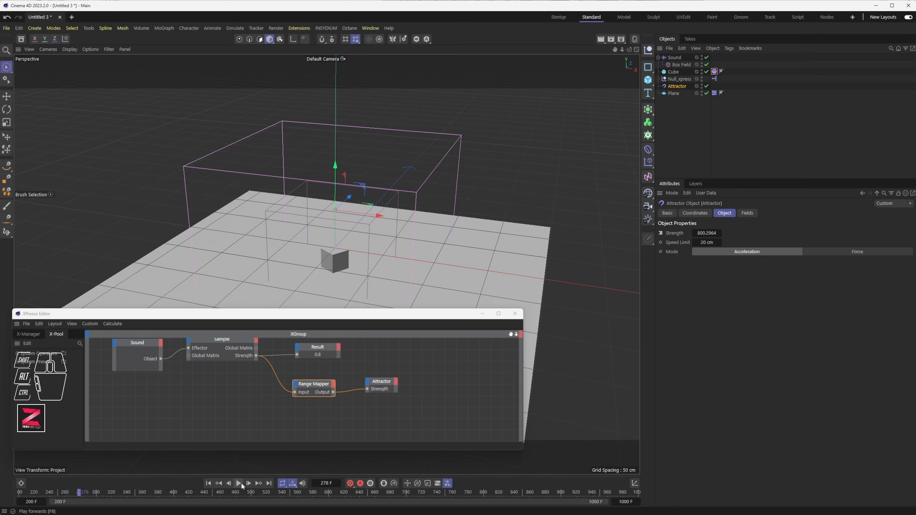
Set the Range Mapper's Output Upper to 1500 and replay the simulation from the start frame to check the cube's motion up close.
left_click(319, 380)
left_click(724, 340)
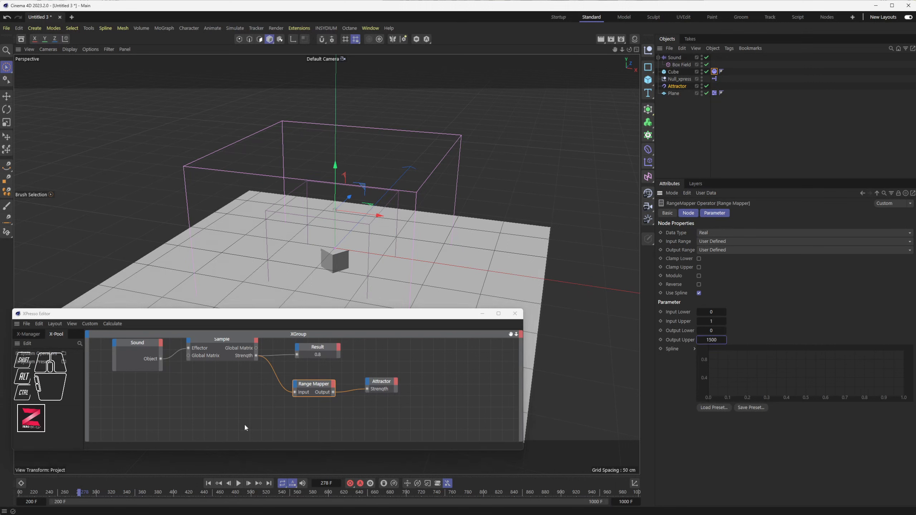
left_click(209, 483)
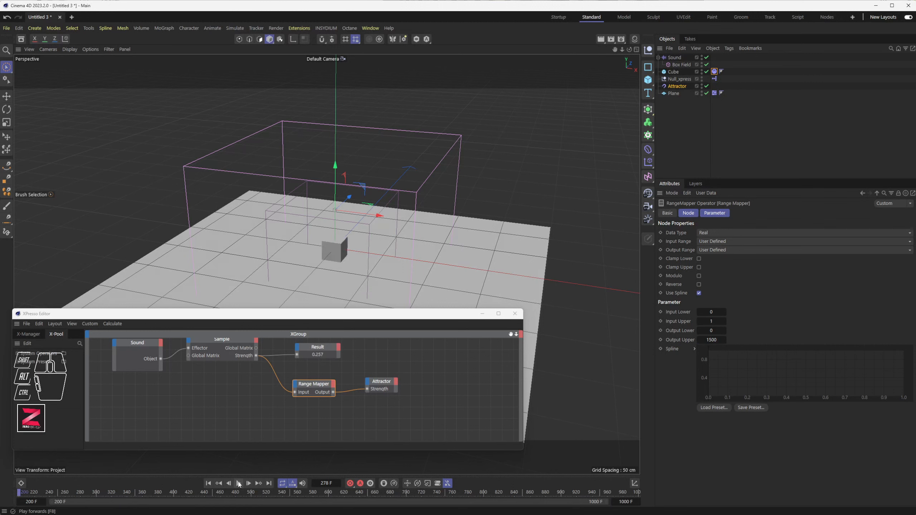
left_click(238, 483)
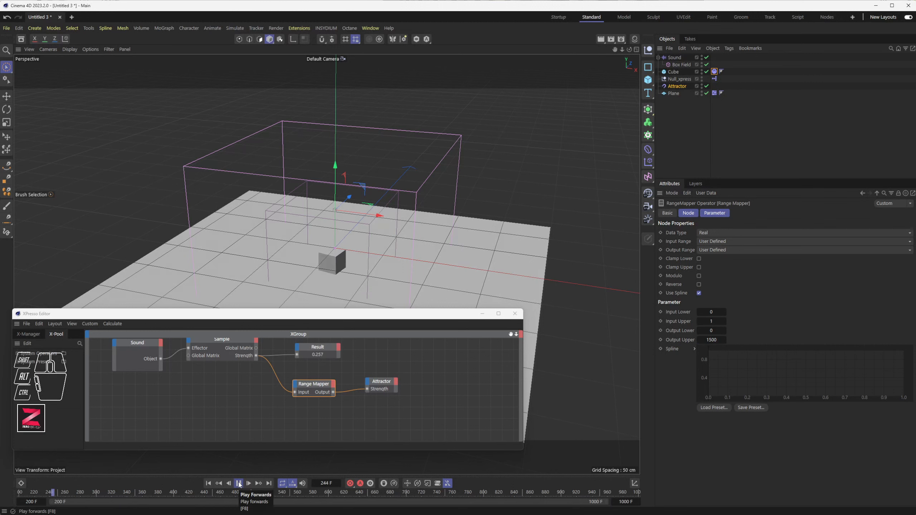
scroll(323, 364, "up", 2)
scroll(325, 257, "up", 1)
scroll(338, 264, "up", 3)
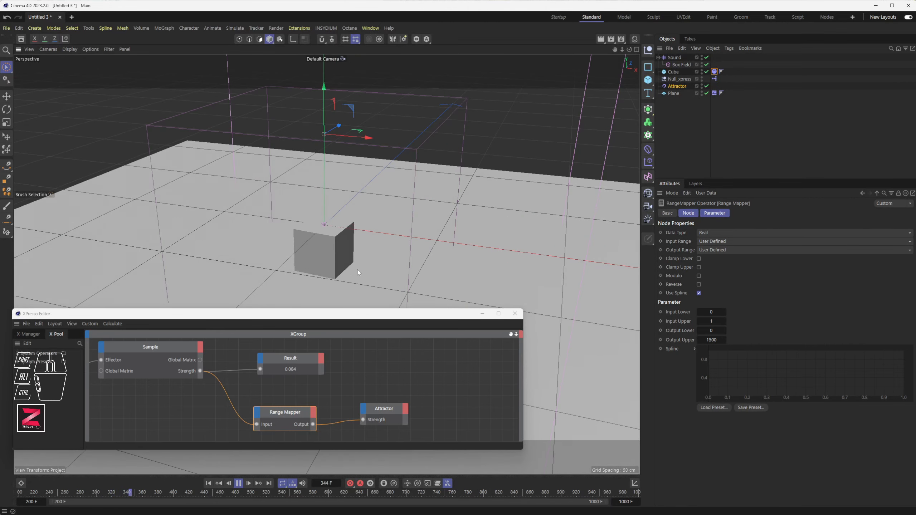
left_click(238, 483)
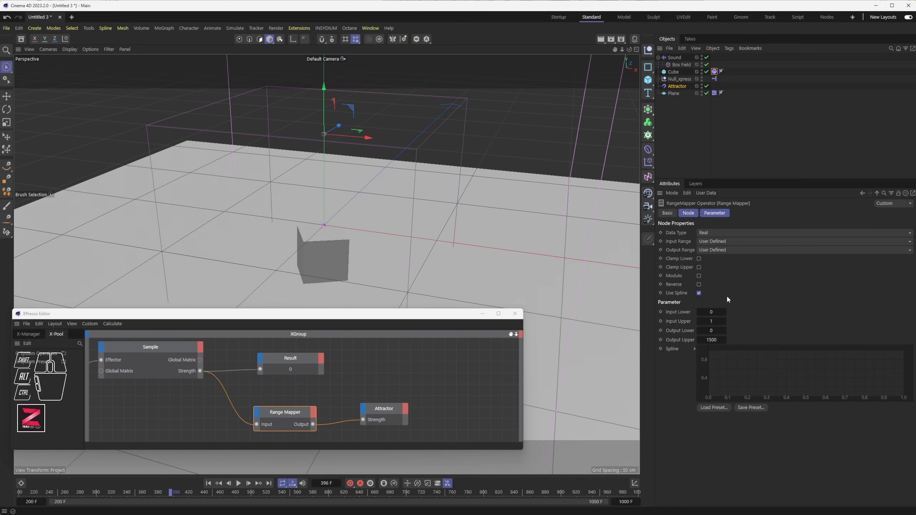
Try an Attractor Speed Limit of 100 cm and play the simulation from the start frame.
left_click(713, 340)
left_click(677, 86)
left_click(706, 242)
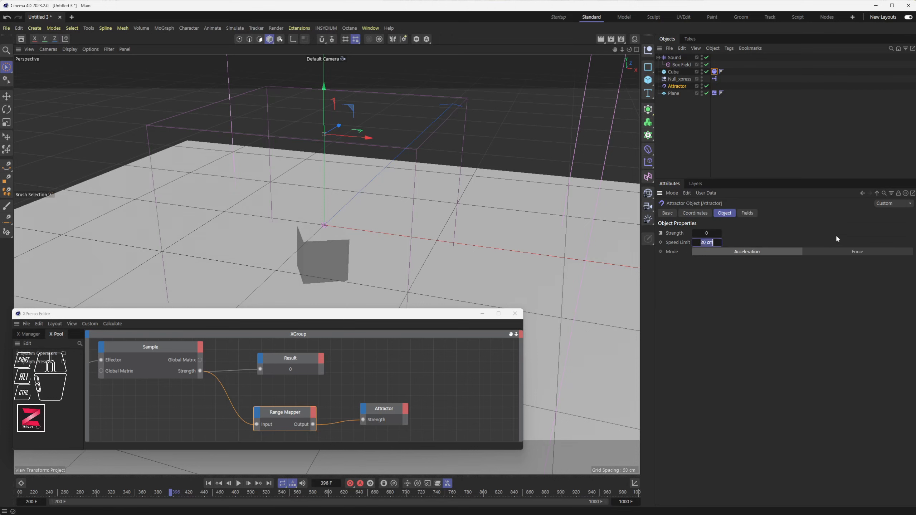
type("100")
key("Return")
left_click(239, 483)
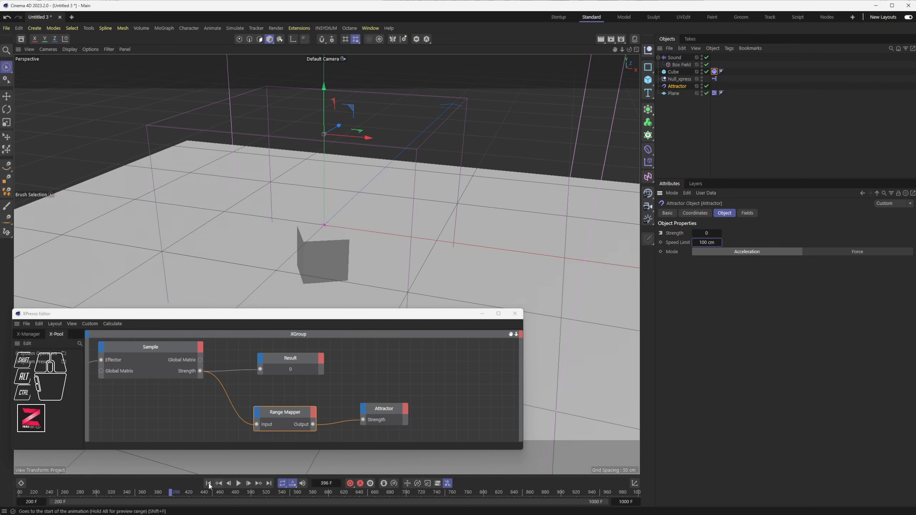
left_click(239, 484)
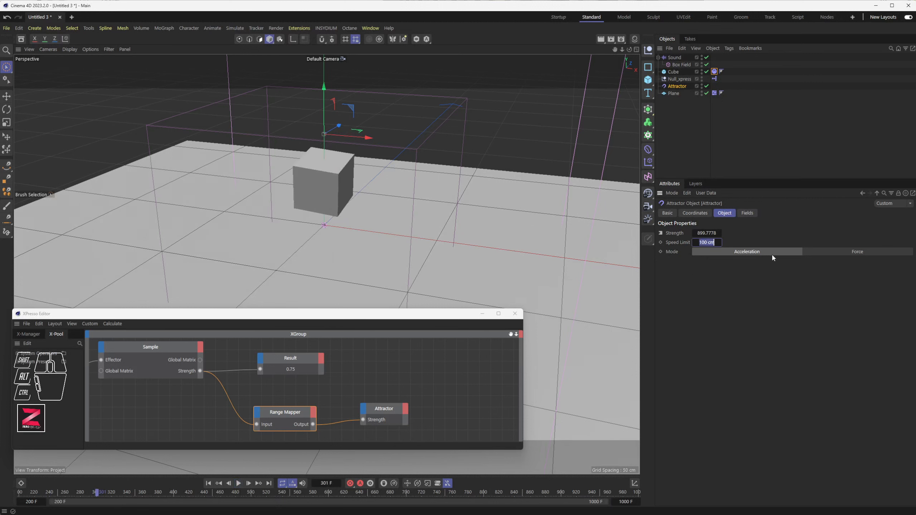
Set the Attractor's Speed Limit to 50 cm and replay the simulation from the start frame.
type("50")
key("Return")
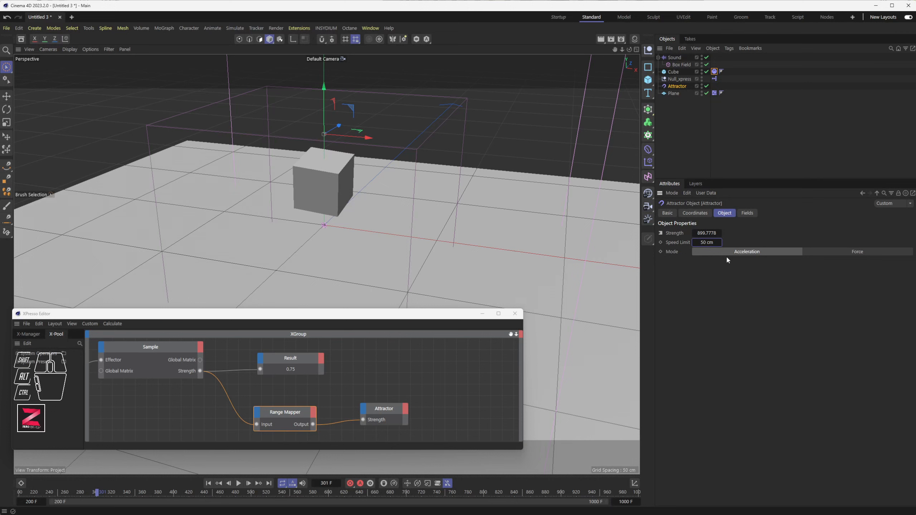
left_click(209, 483)
left_click(240, 483)
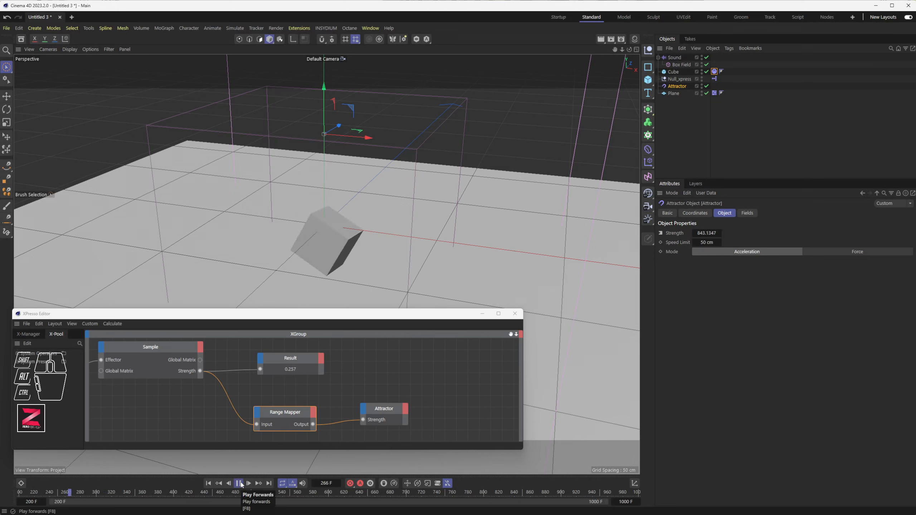
Lower the Attractor slightly toward the cube while the simulation plays, and stop playback after checking the motion.
left_click_drag(325, 99, 327, 121)
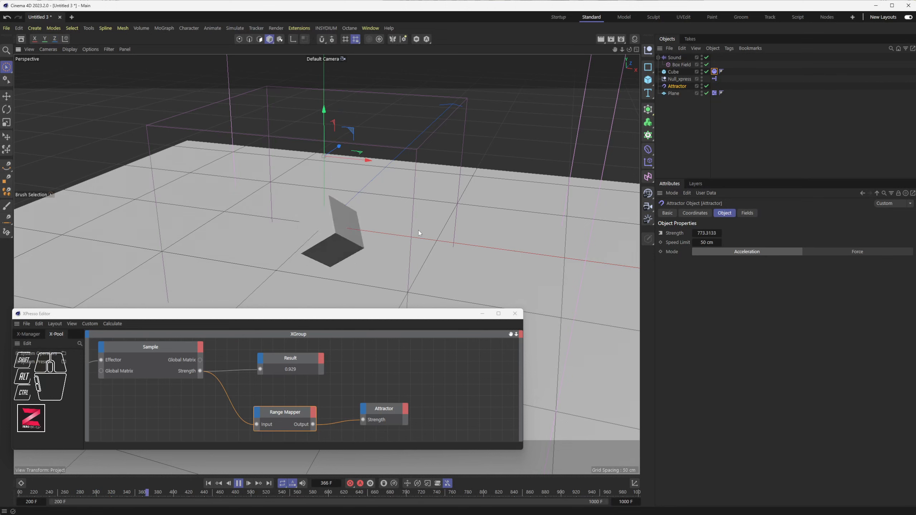
left_click_drag(318, 313, 358, 319)
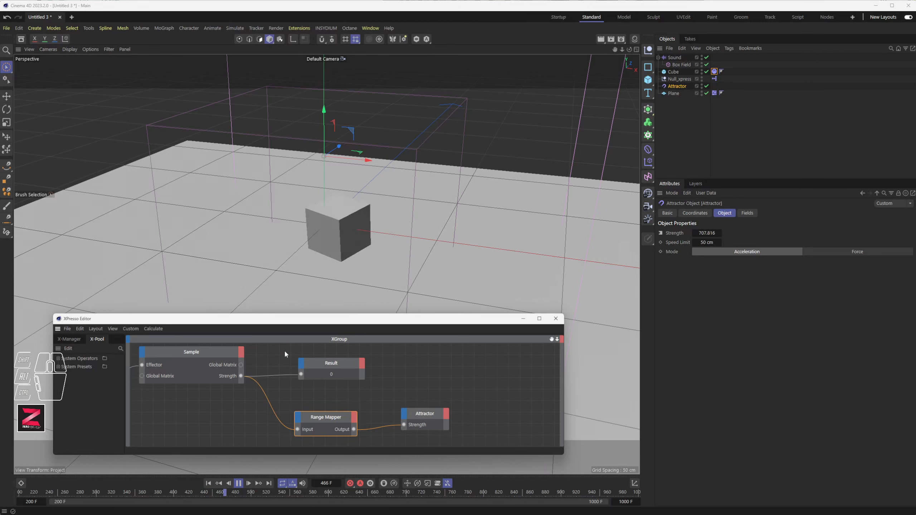
left_click(239, 483)
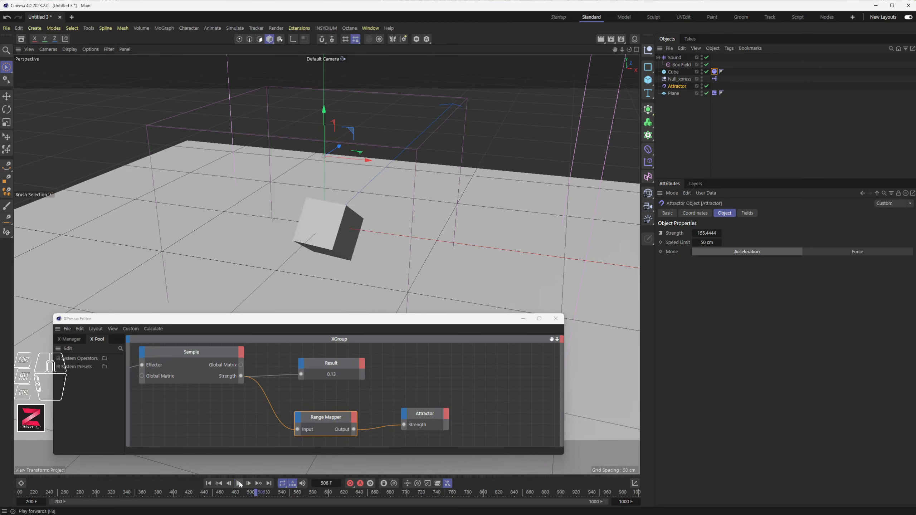